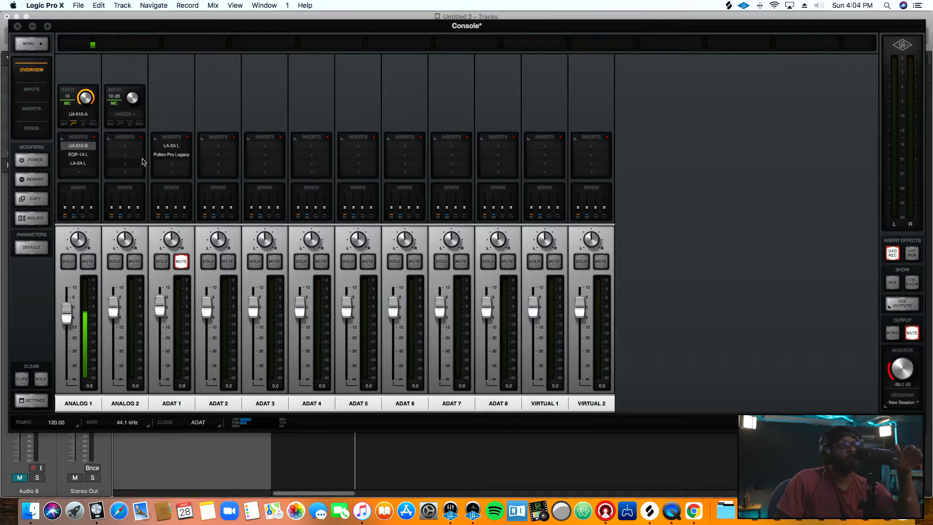
Step: Compare Analog 1 with its UA 610-A Unison preamp switched off and back on, and close the preamp
click(75, 115)
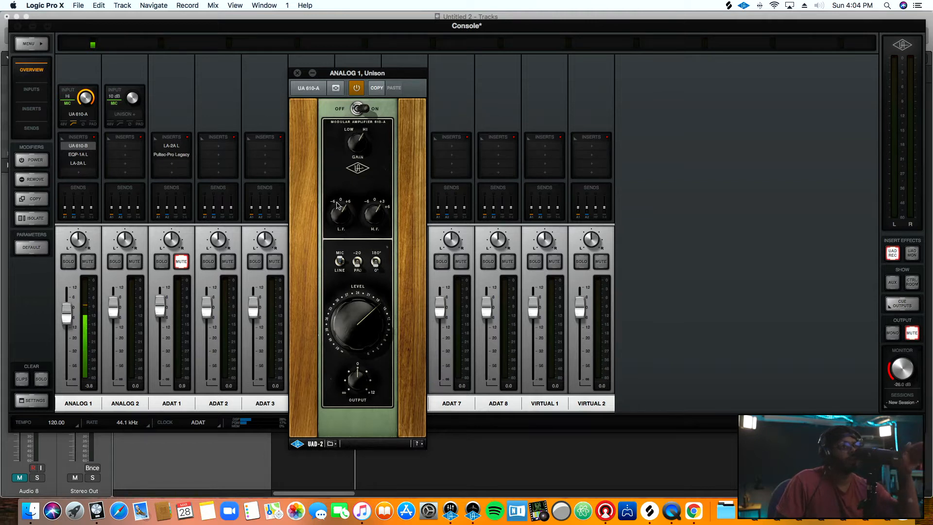
click(361, 111)
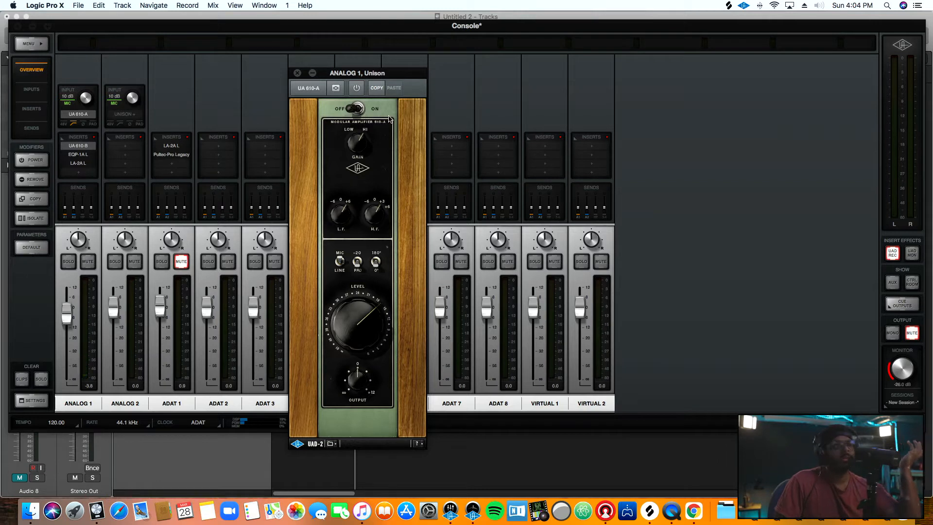
click(358, 110)
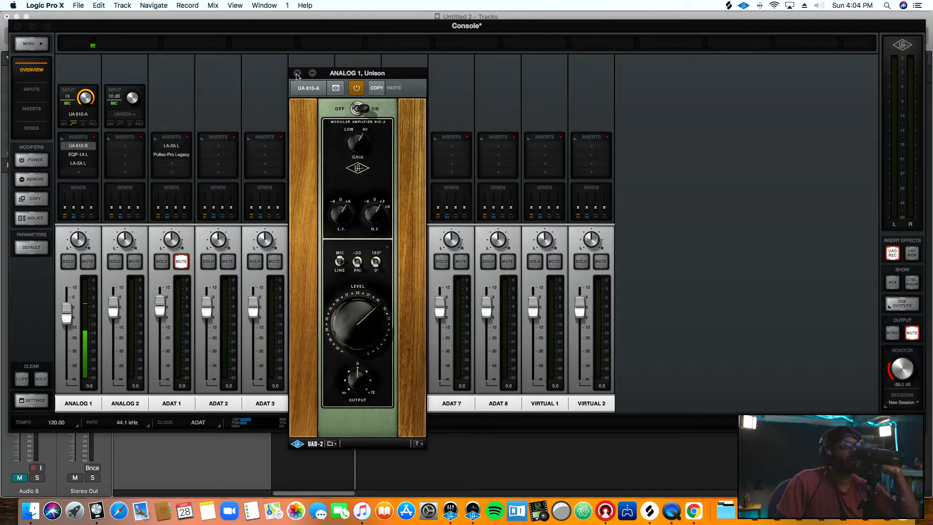
click(296, 73)
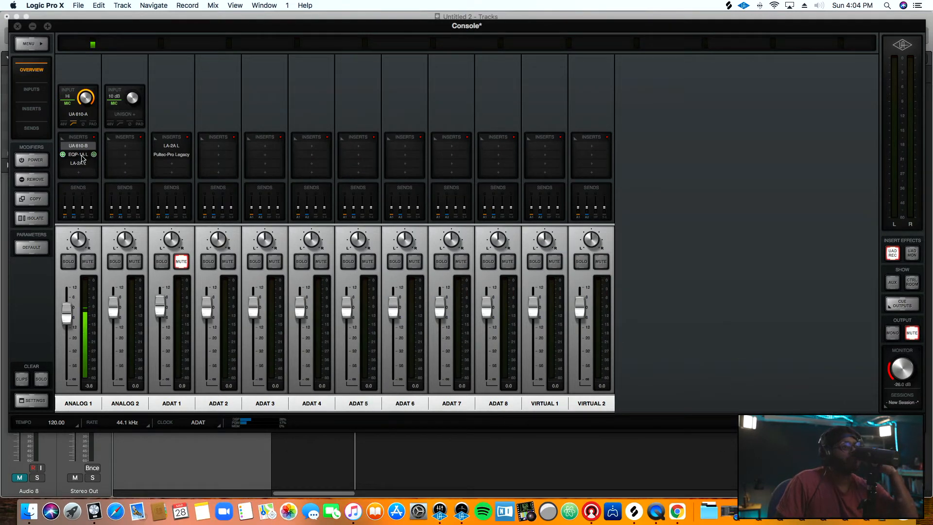
Step: Compare the Low and Hi gain settings of the UA 610-A preamp on Analog 1, leaving it on Hi
click(79, 114)
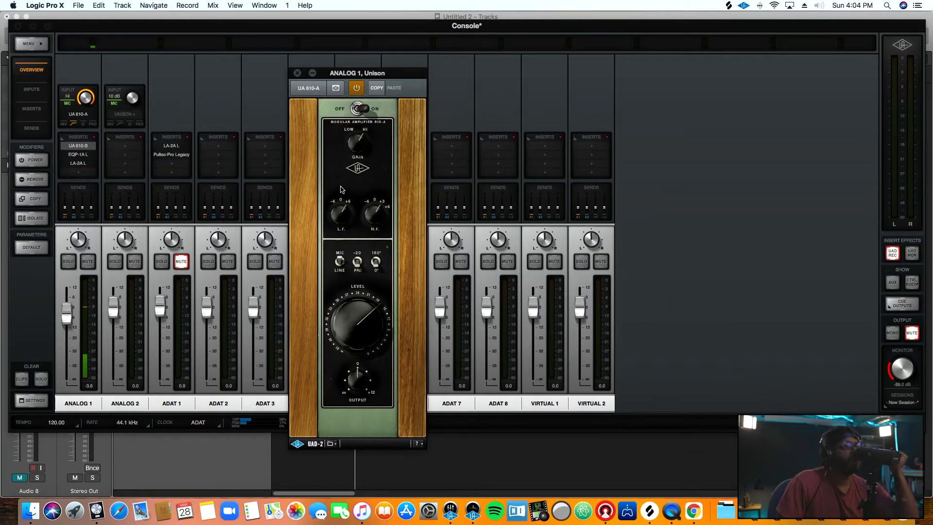
click(358, 168)
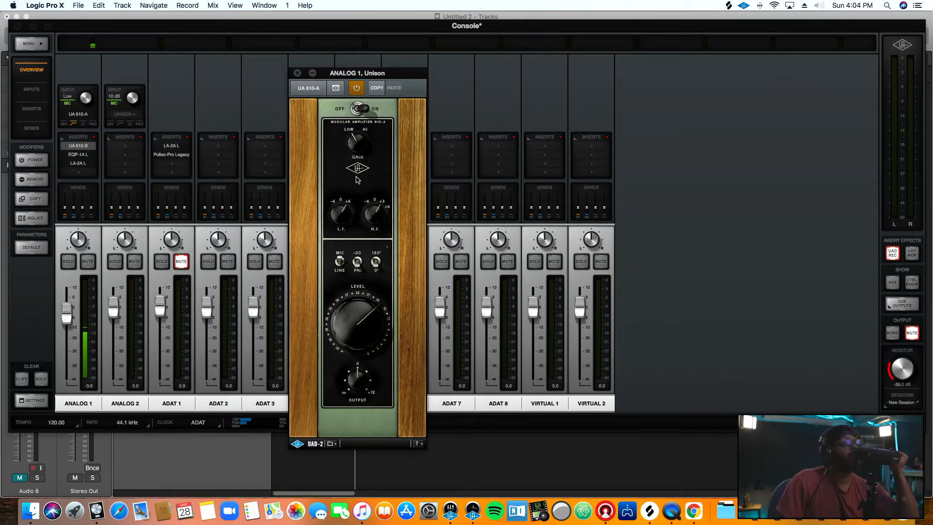
click(358, 142)
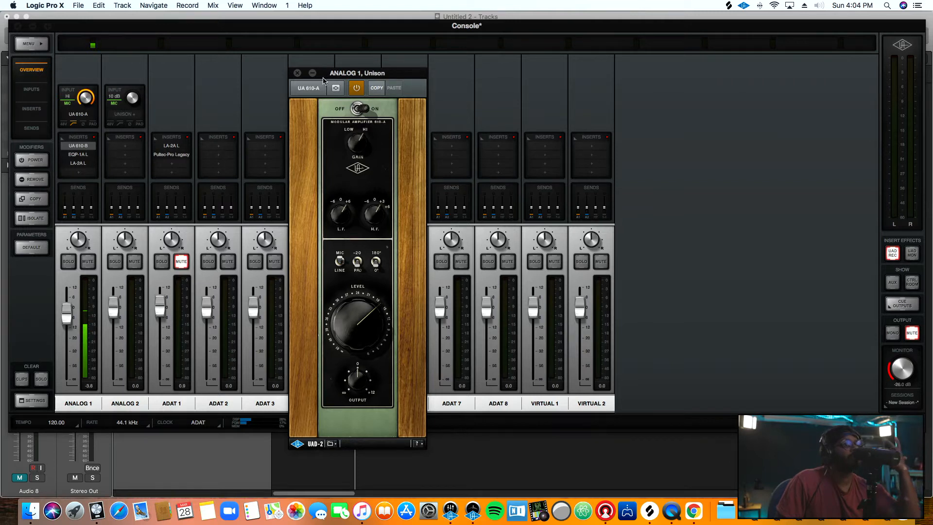
click(297, 73)
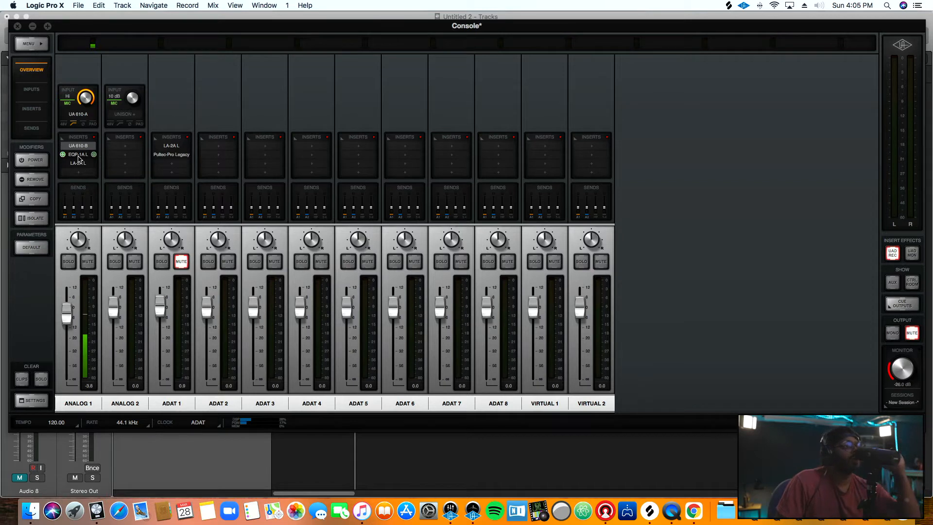
Step: Review the EQP-1A L equalizer and LA-2A L compressor inserts on Analog 1, and close the console
click(78, 156)
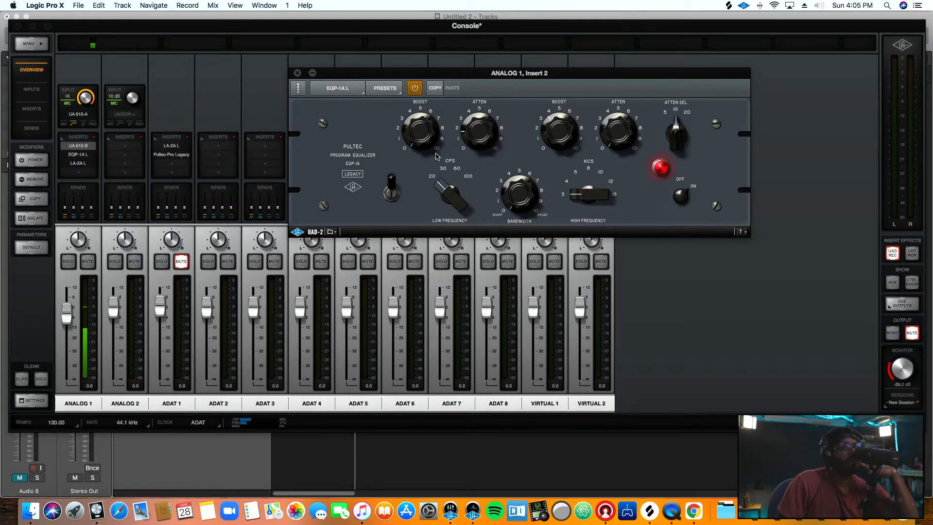
click(298, 73)
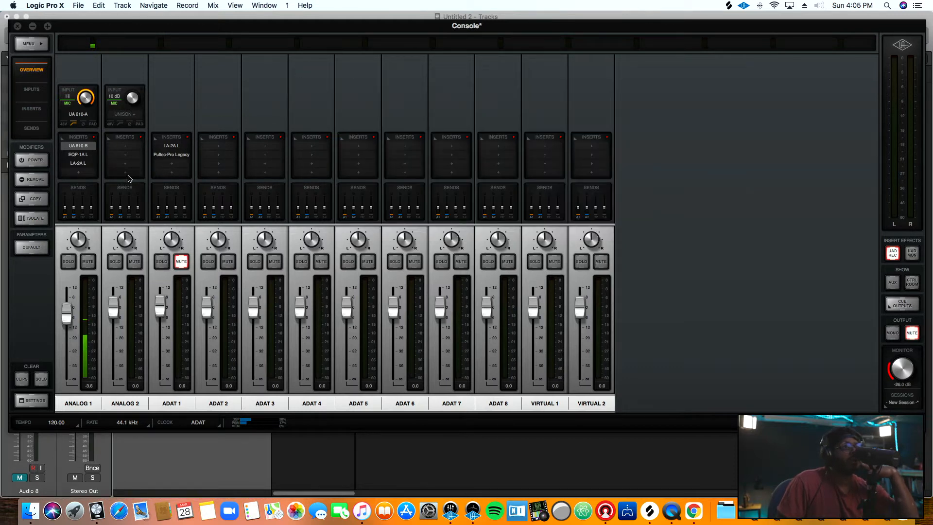
click(79, 164)
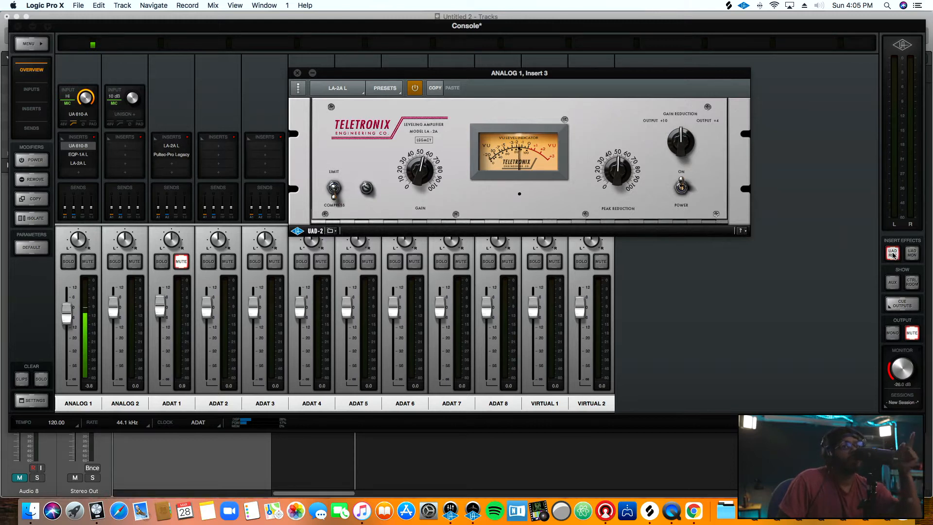
click(19, 27)
click(297, 73)
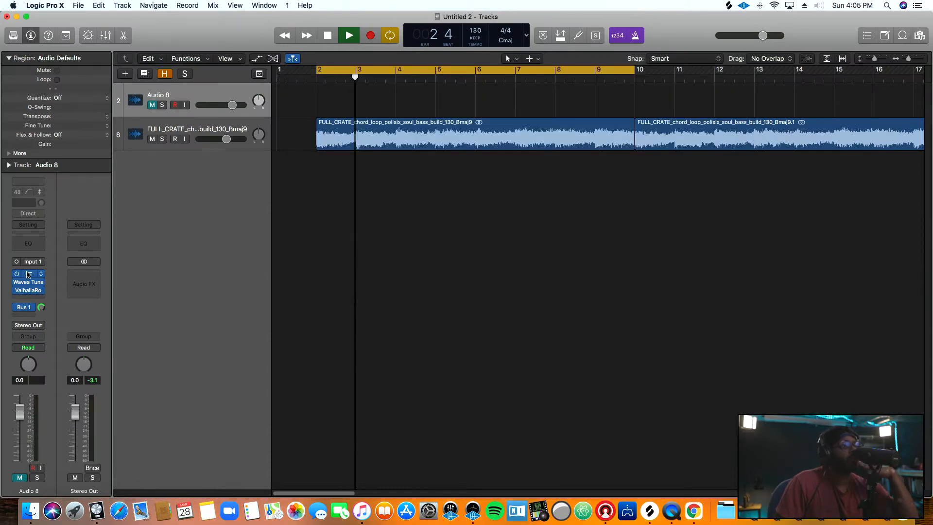
Step: Examine the Pro-Q 3, Waves Tune Real-Time and ValhallaRoom settings on the Audio 8 track
click(29, 274)
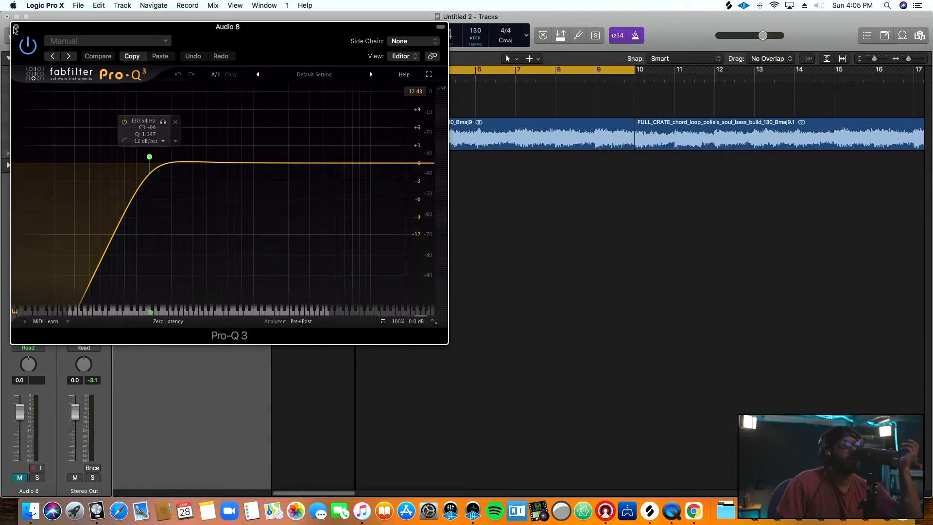
click(15, 27)
click(30, 284)
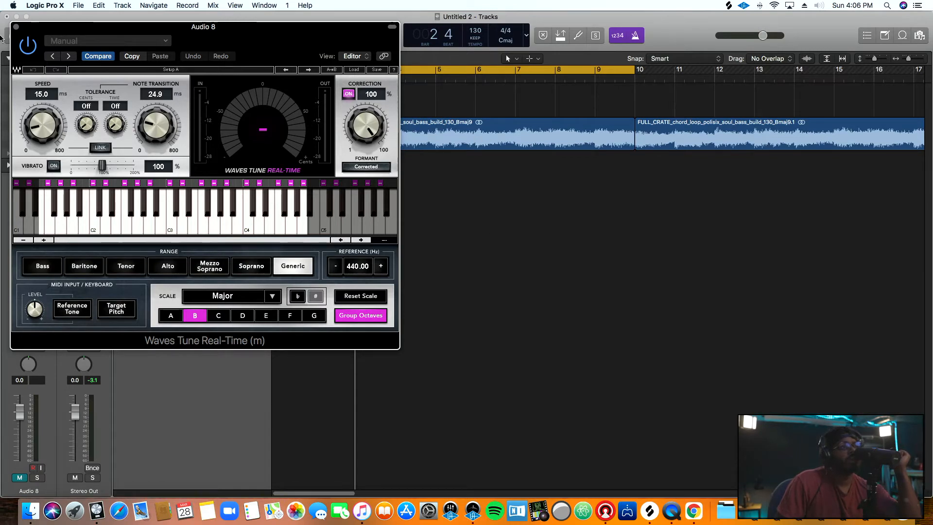
click(15, 27)
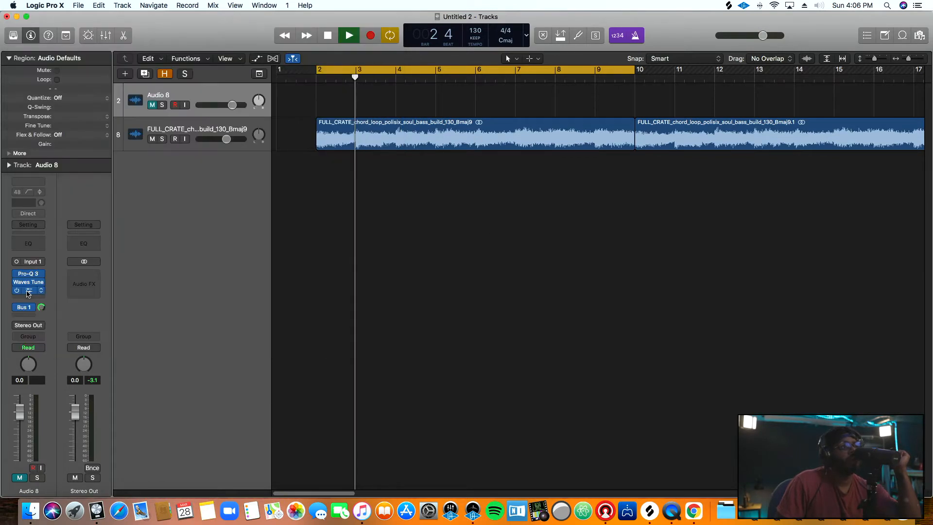
click(28, 290)
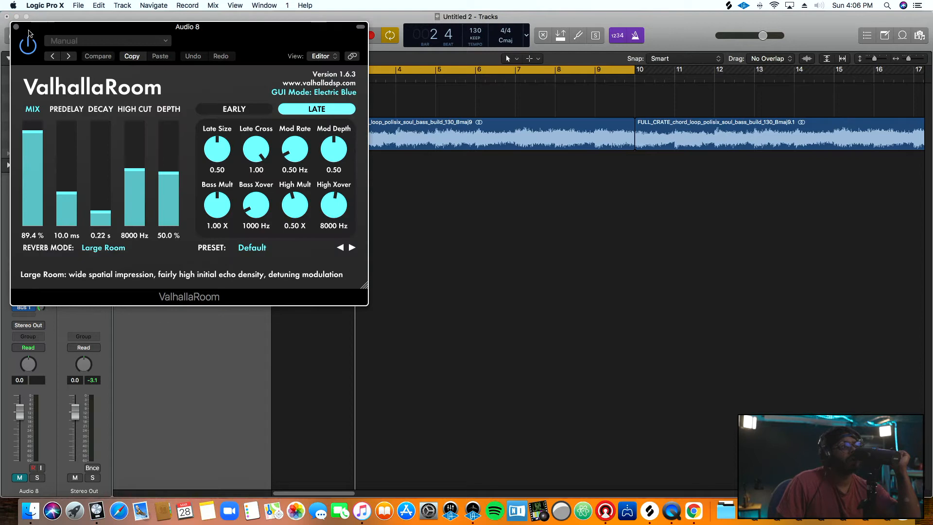
click(17, 28)
Step: Unhide and unmute the Audio 1 track while keeping the other hidden tracks out of view, and unmute Audio 8
click(166, 74)
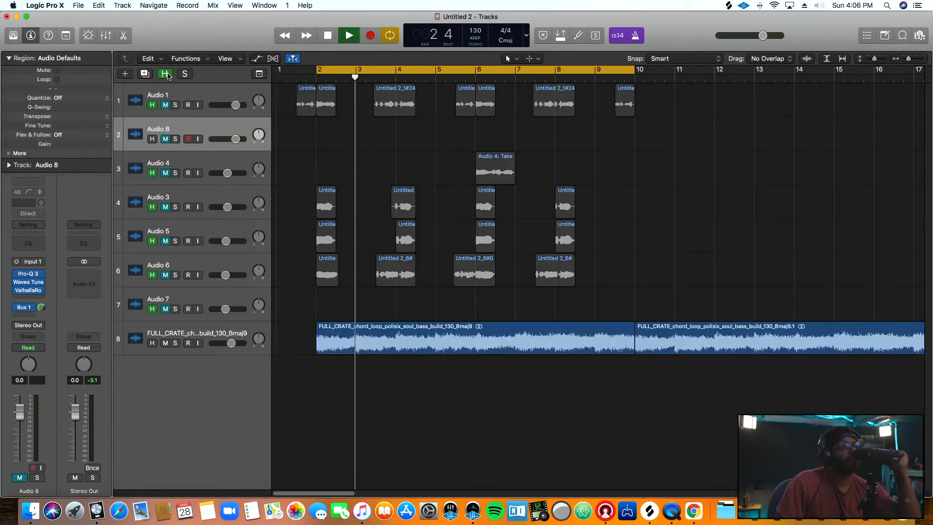
click(166, 109)
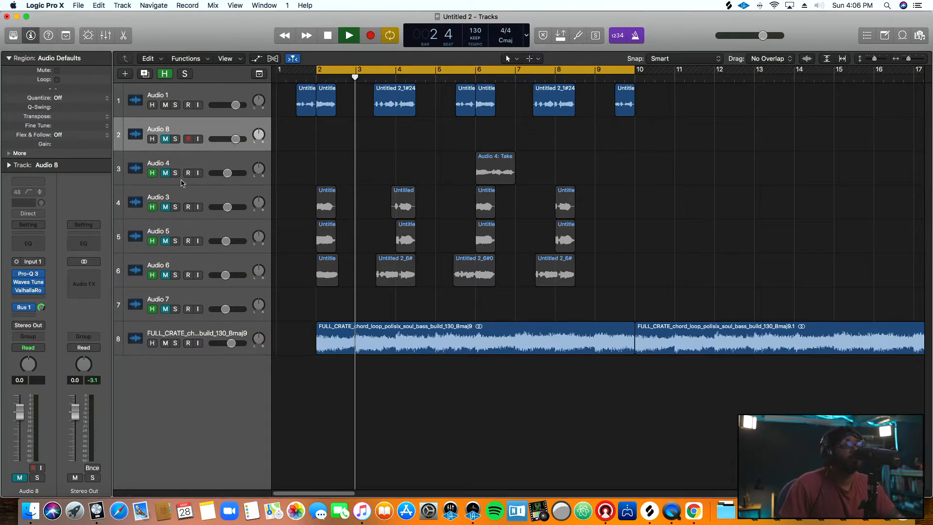
click(165, 73)
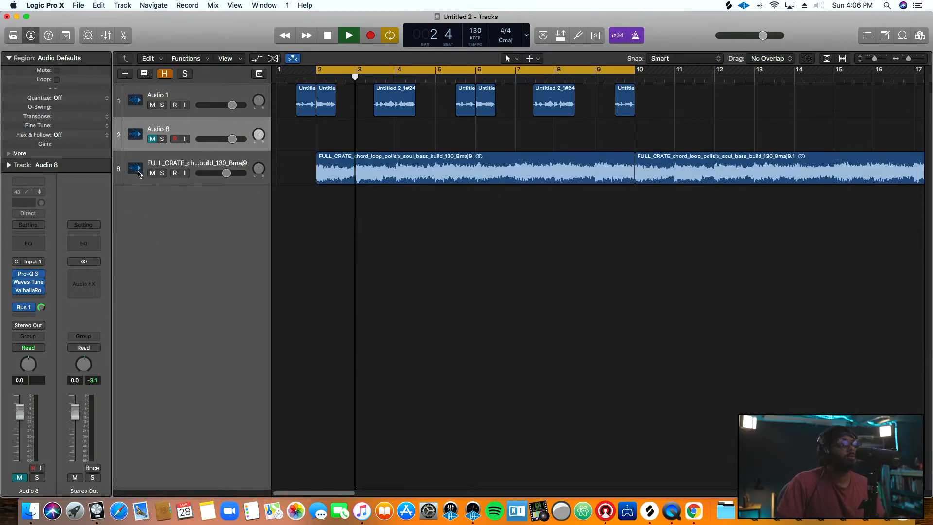
click(152, 139)
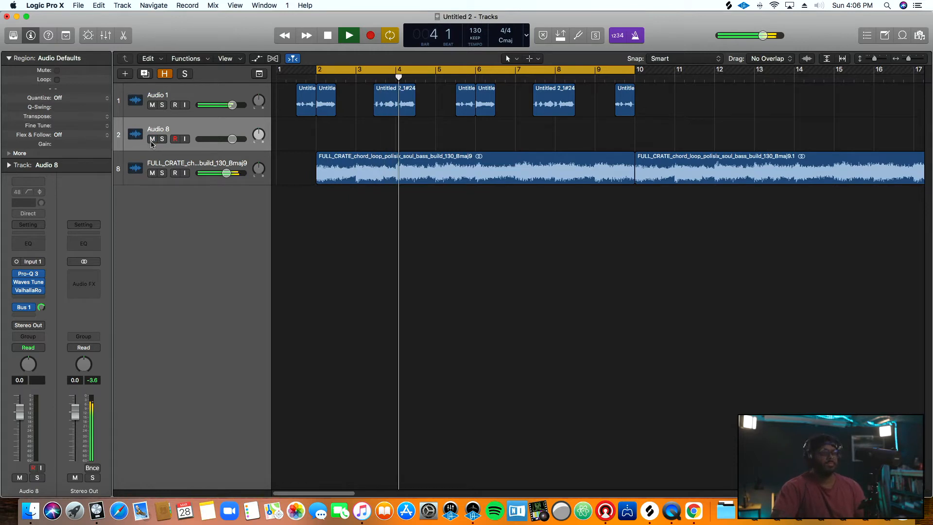
Step: Select the Audio 1 track and stop playback
click(146, 113)
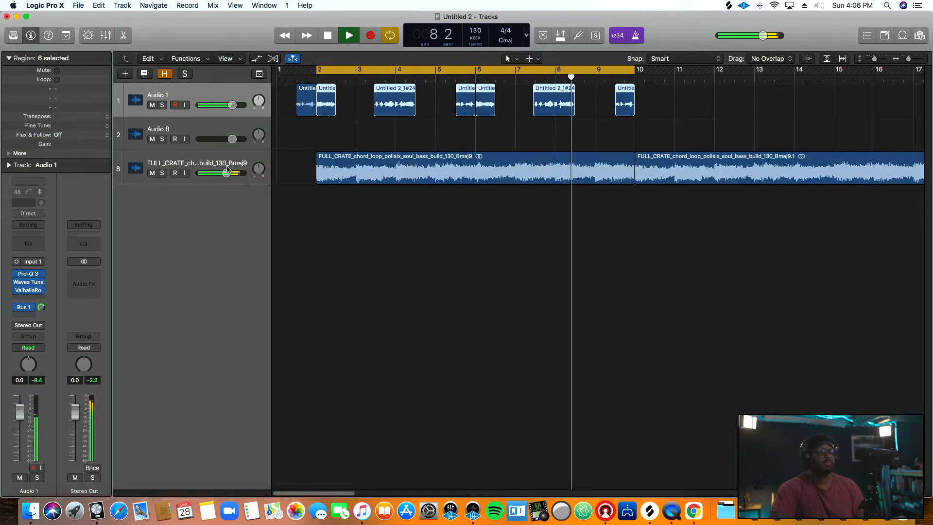
key(space)
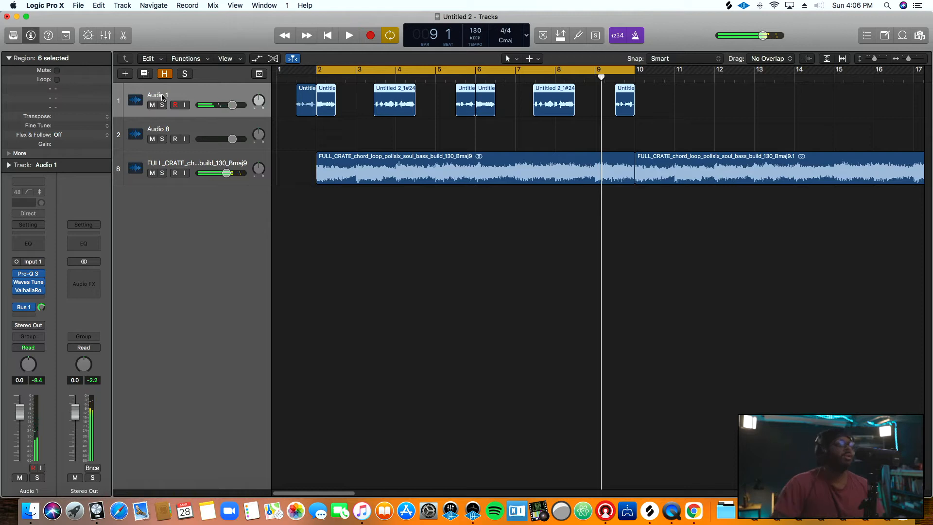
click(23, 298)
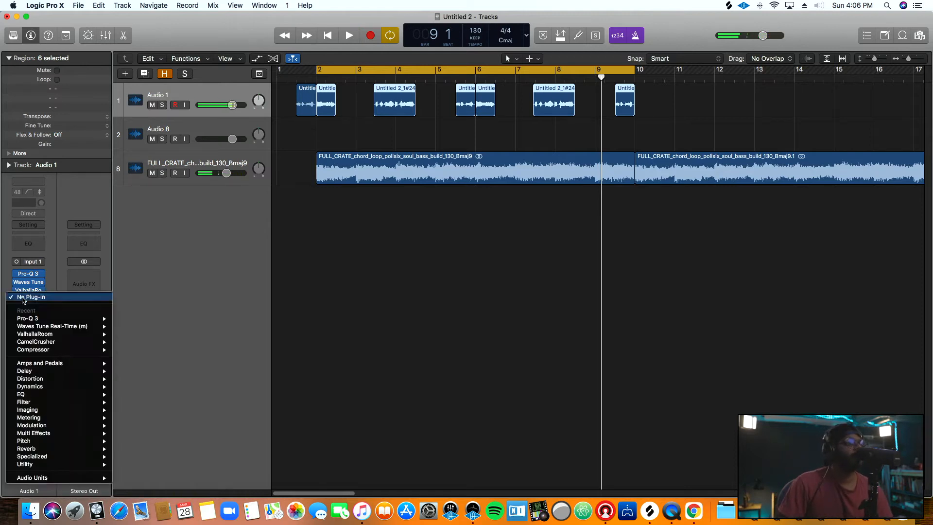
click(23, 297)
click(22, 307)
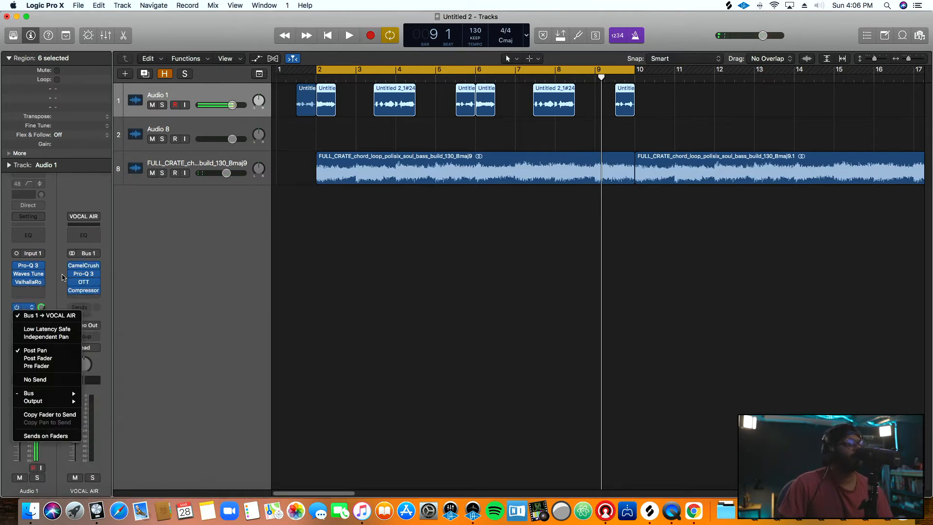
click(159, 233)
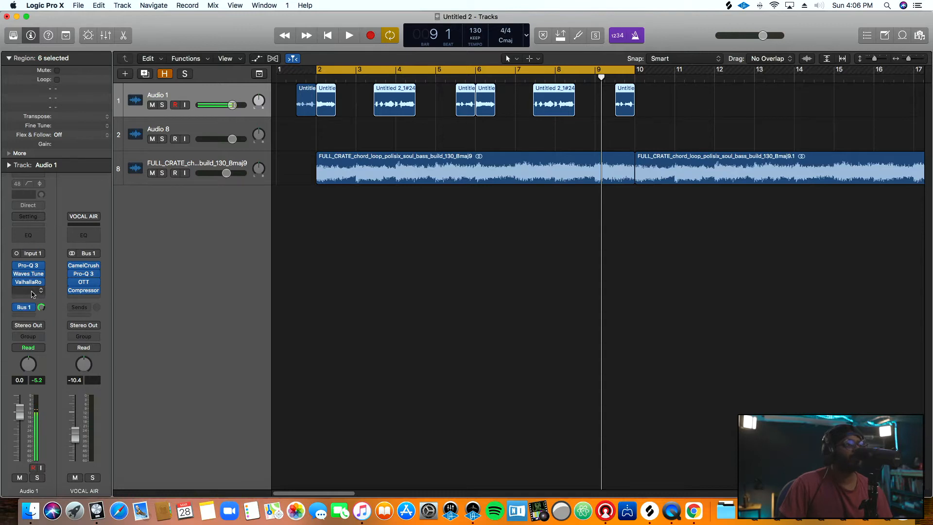
click(30, 294)
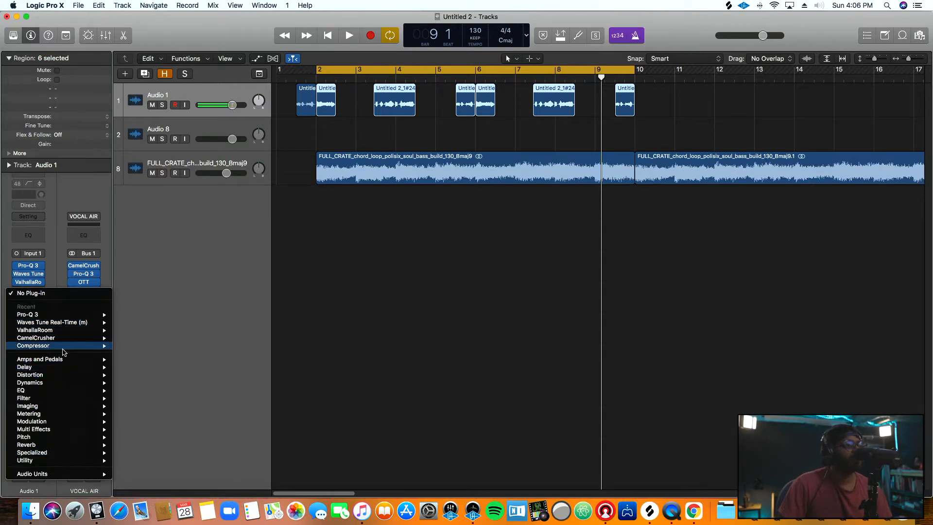
mouse_move(65, 346)
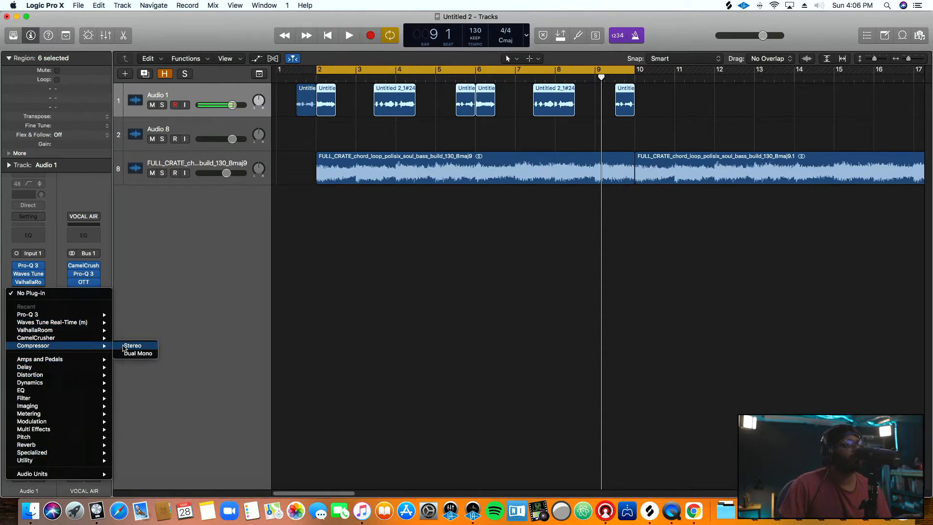
click(132, 209)
Step: Insert a stereo Pro-Q 3 on the FULL_CRATE chord loop track
click(132, 180)
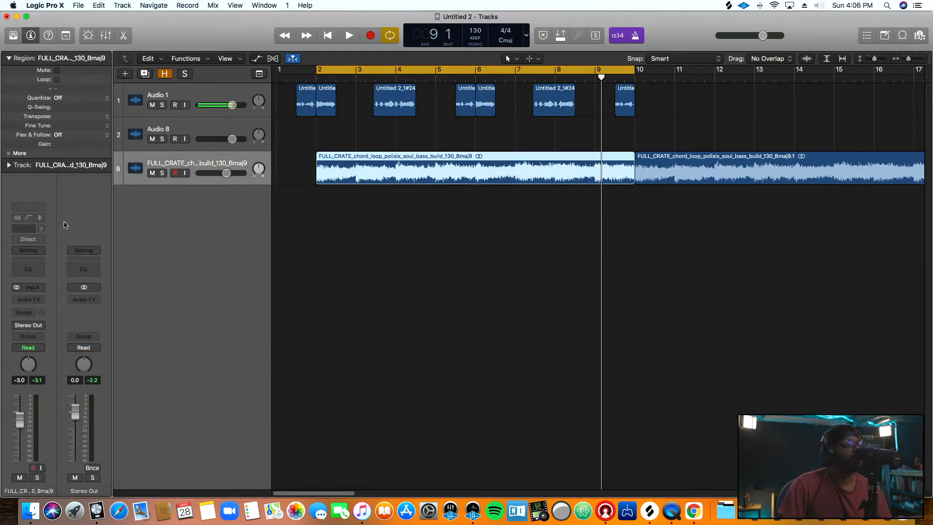
click(28, 298)
mouse_move(57, 325)
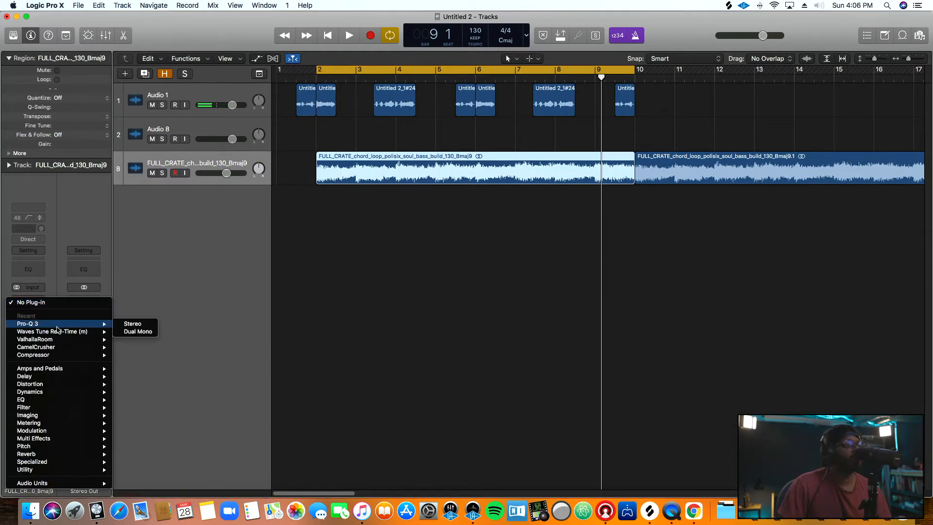
click(133, 324)
Step: Add a bell cut of about 5.2 dB near 2 kHz, a high shelf of about -3.7 dB and a high cut, both near 13.5 kHz
drag(304, 163, 288, 194)
drag(424, 163, 383, 185)
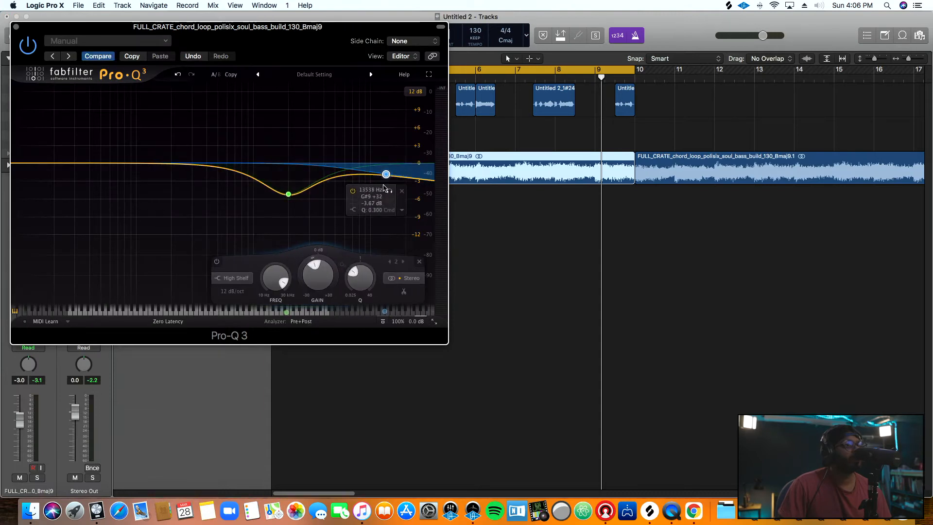
click(419, 163)
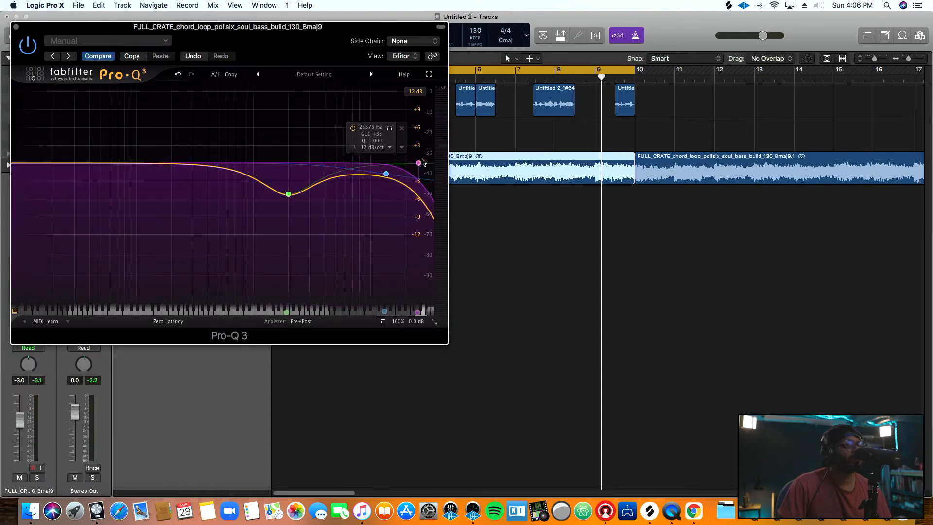
drag(420, 163, 385, 164)
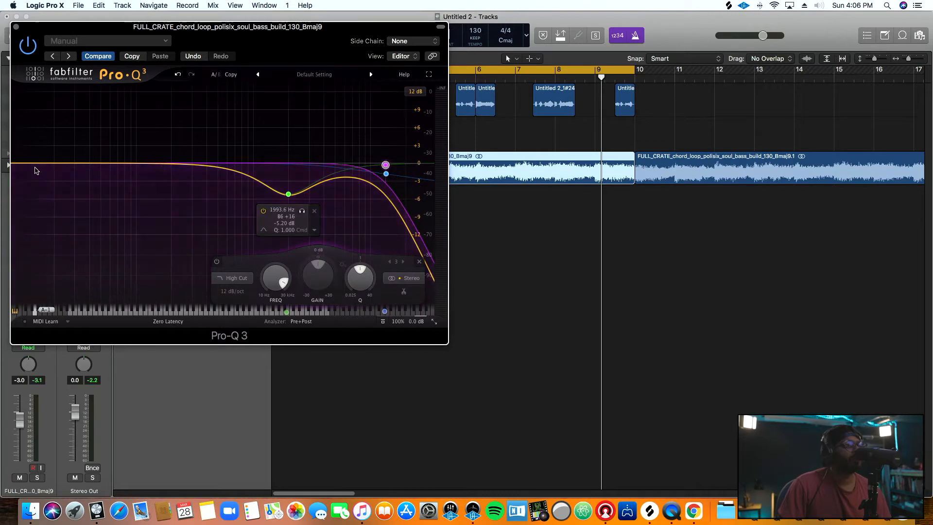
Step: Add a 30 dB/oct low cut at about 35 Hz to the chord loop's EQ, close it and start playback
click(35, 168)
click(45, 147)
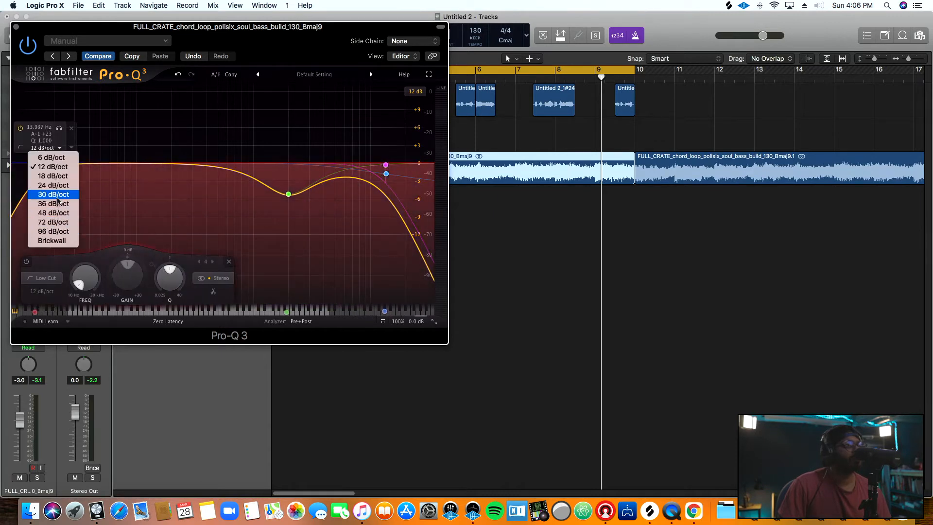
click(54, 195)
drag(36, 164, 81, 162)
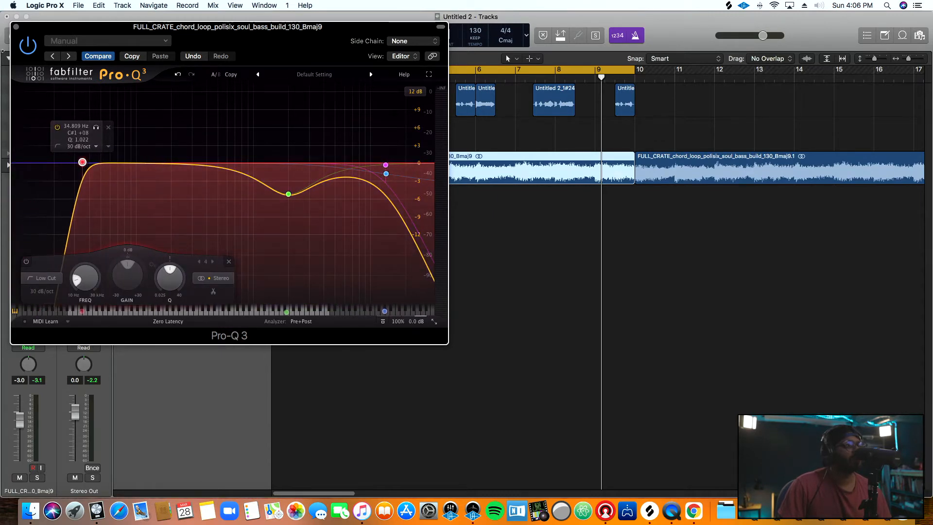
click(16, 27)
key(space)
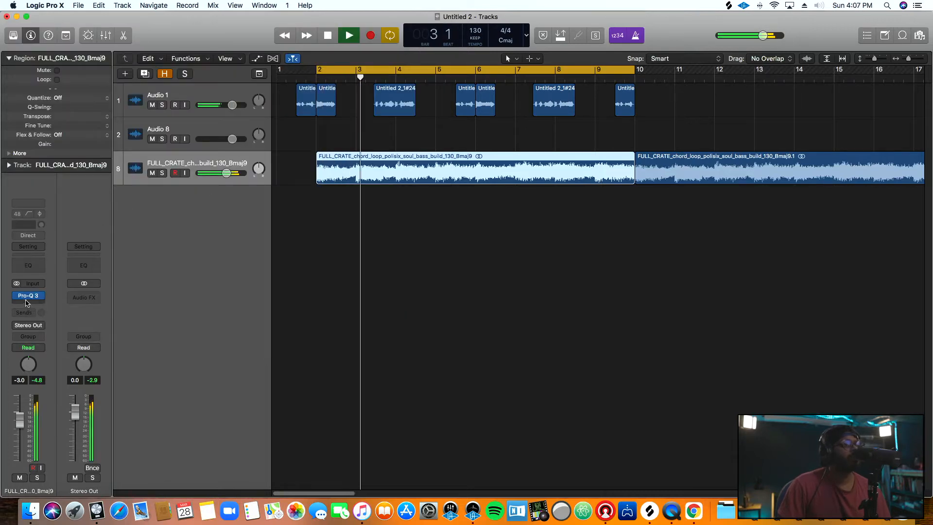
Step: Toggle the chord loop's Pro-Q 3 bypass during playback to compare the sound, ending with it enabled and playback stopped
mouse_move(17, 299)
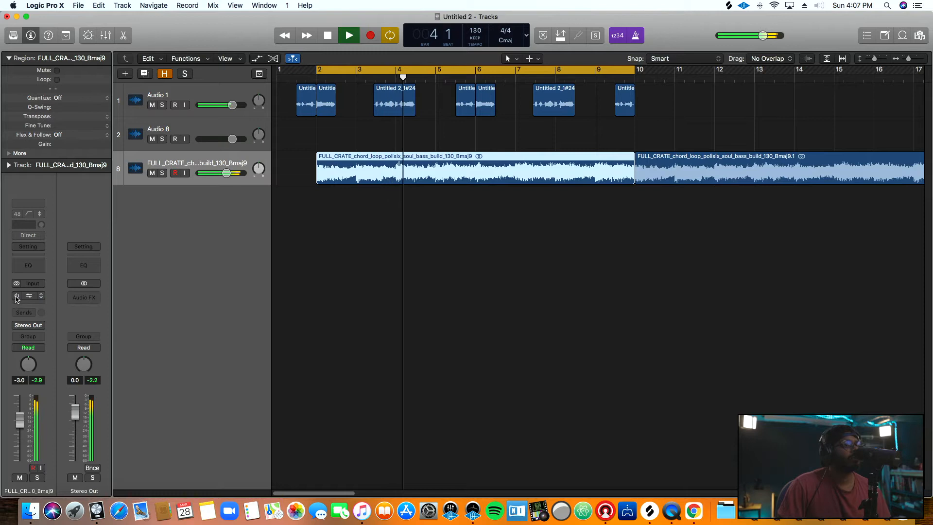
click(17, 296)
key(space)
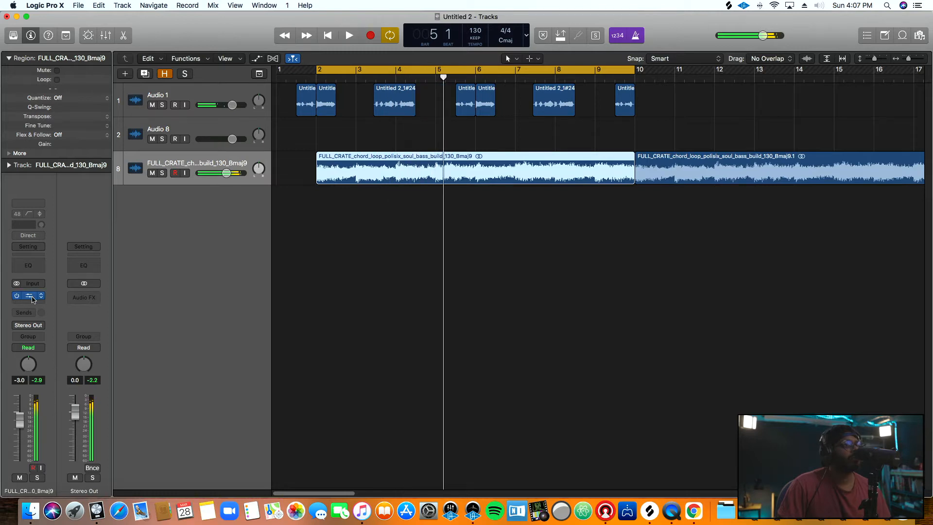
Step: Add bell cuts of about 3 dB in the low mids and near 5.2 kHz to the chord loop's EQ, and lower its high cut to about 8.6 kHz
click(29, 296)
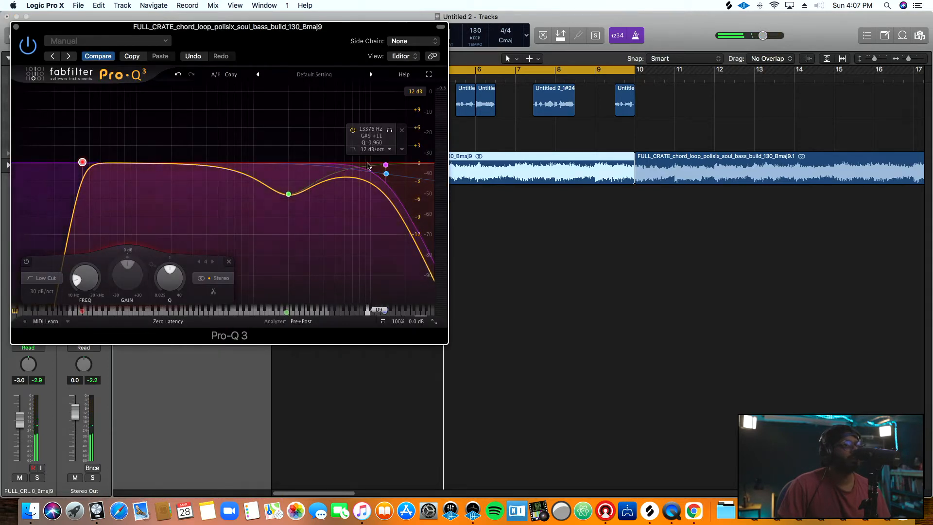
click(337, 180)
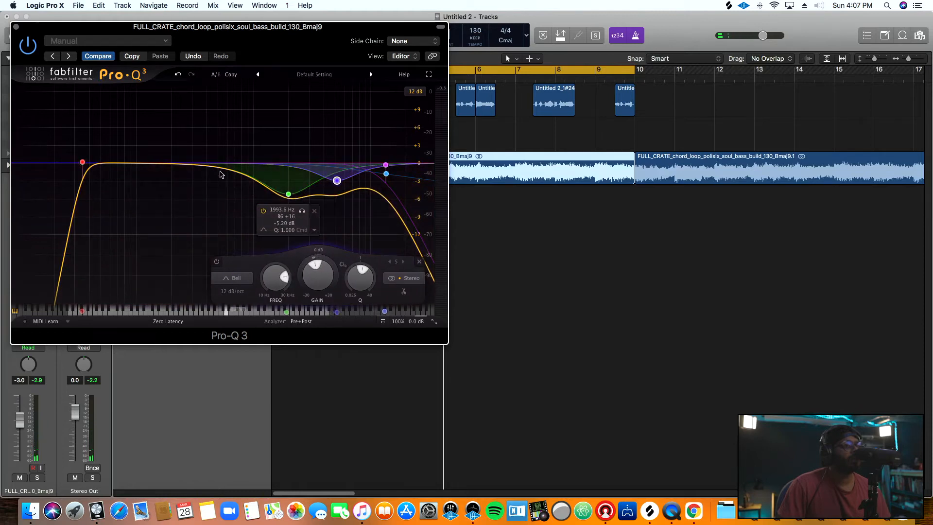
click(224, 170)
drag(224, 177, 219, 182)
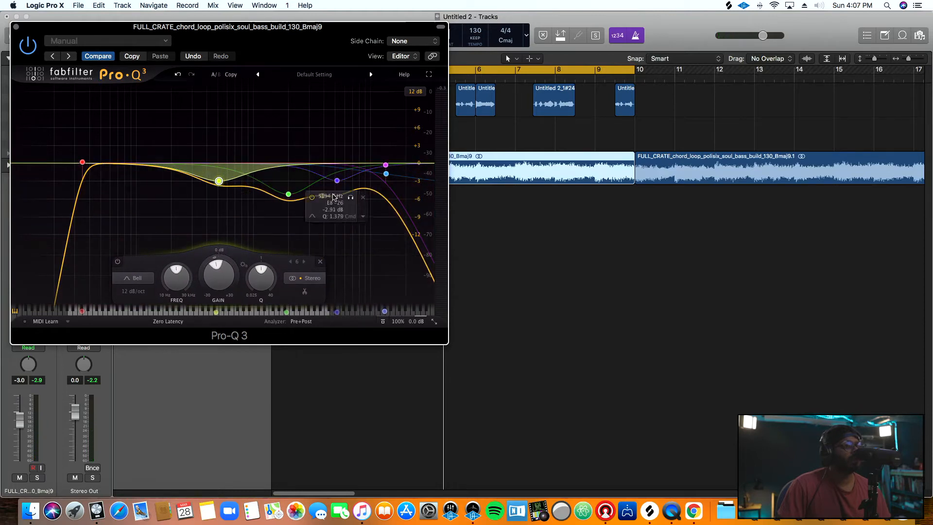
drag(385, 165, 361, 163)
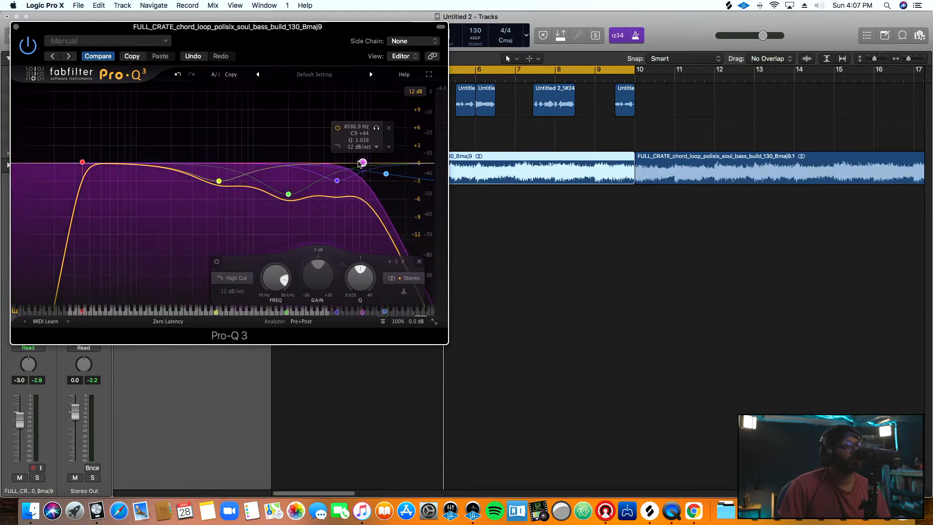
click(16, 27)
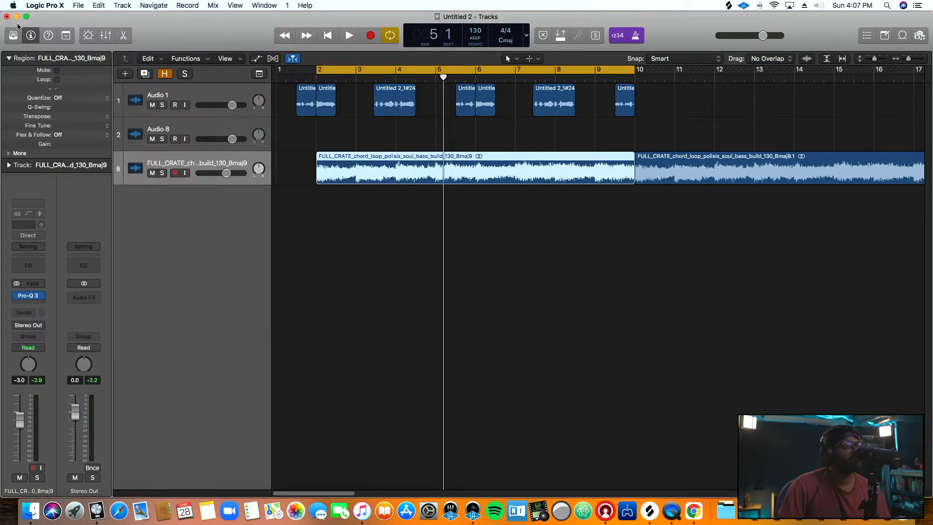
Step: Select the Audio 8 track and play back the loop to prepare for the second vocal
key(space)
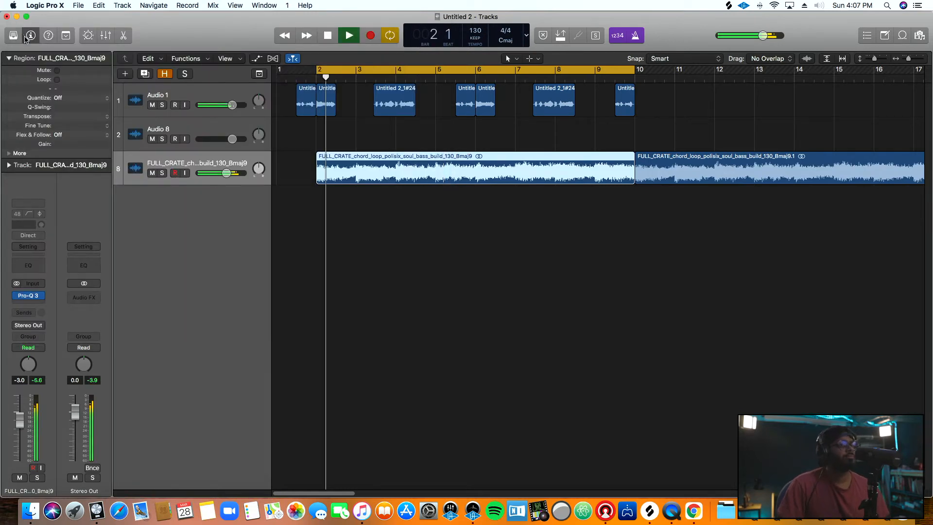
click(145, 130)
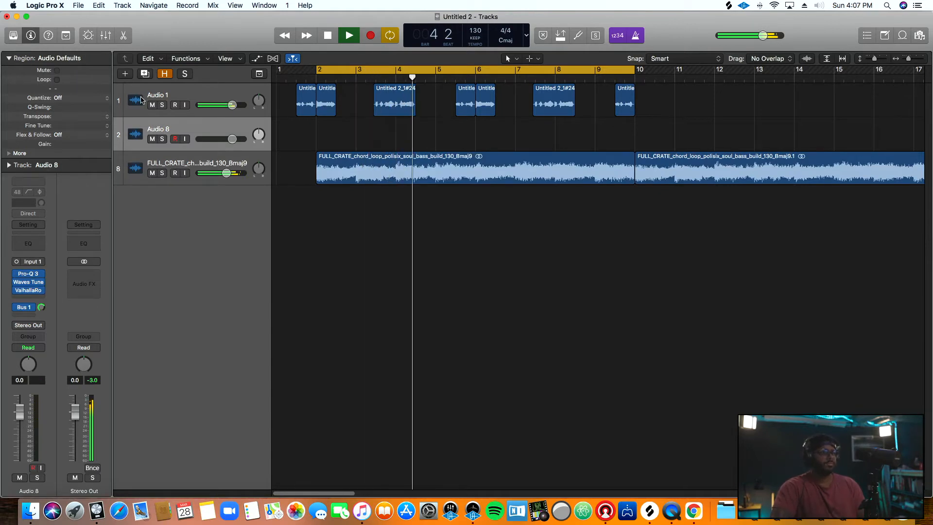
key(space)
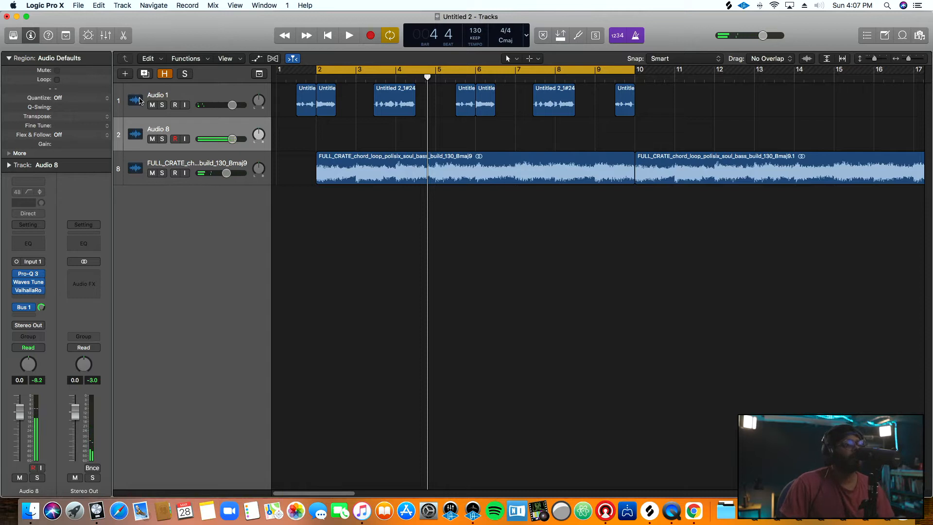
key(space)
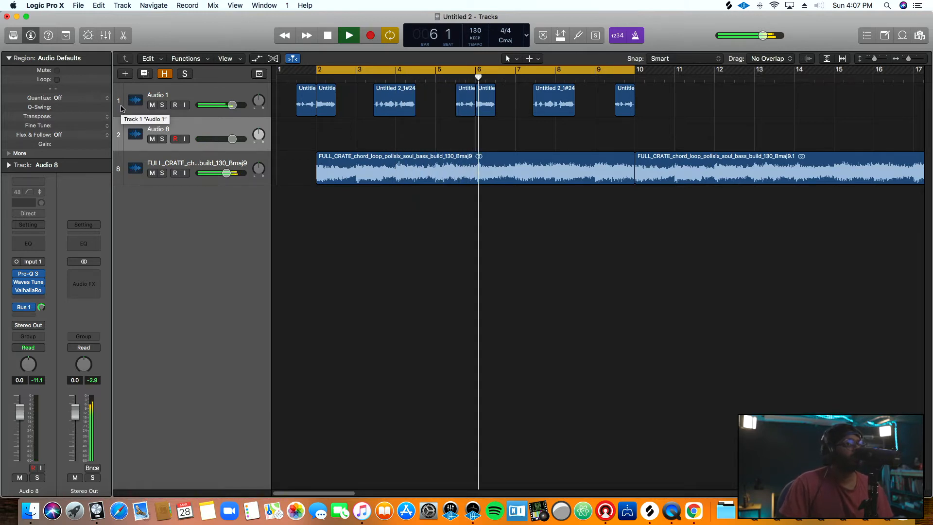
key(space)
Step: Record and audition a vocal take on Audio 8 across bars 2 to 9, and delete it with its audio file
key(r)
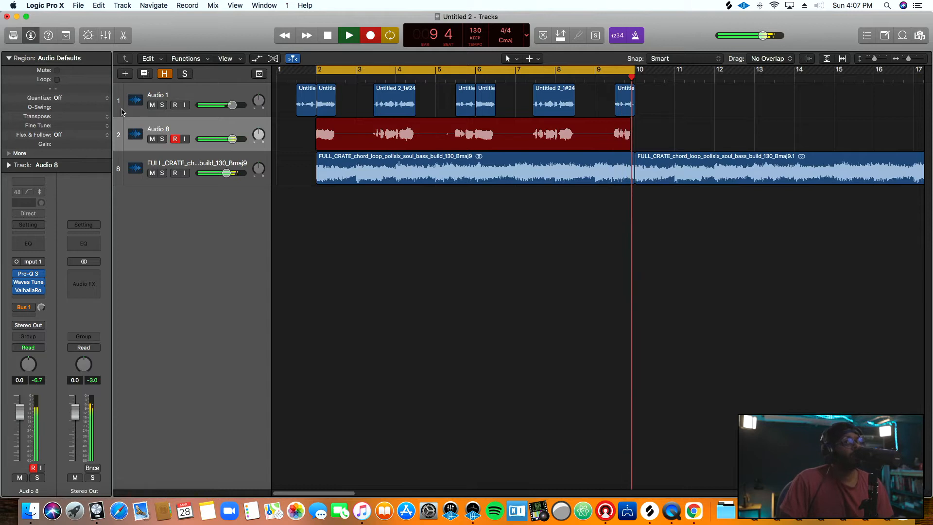
key(space)
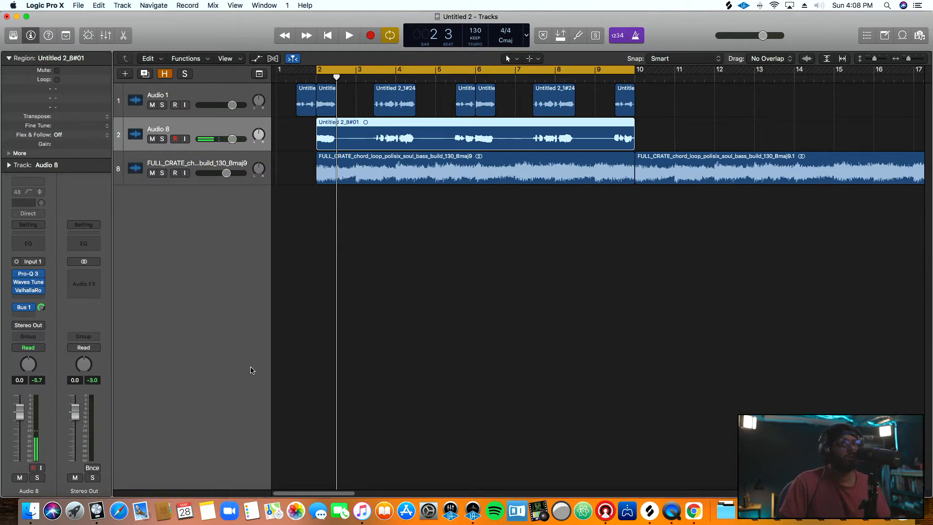
key(space)
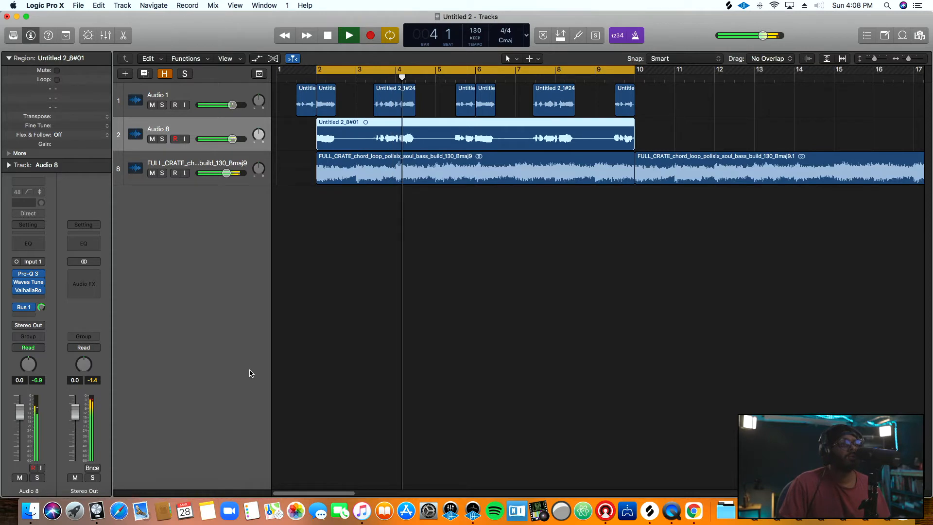
key(space)
key(Delete)
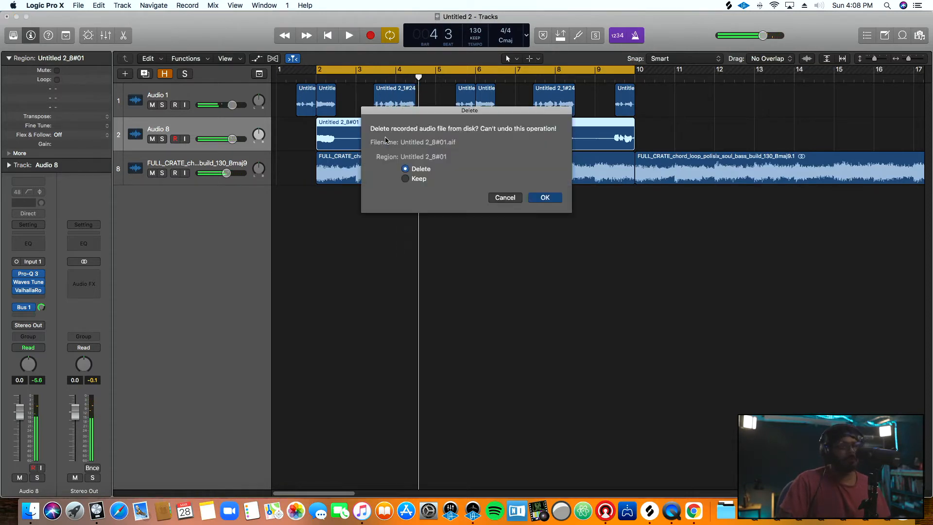
key(Return)
key(Return)
Step: Try recording the Audio 8 vocal again from bar 2 in two short attempts, discarding both
key(r)
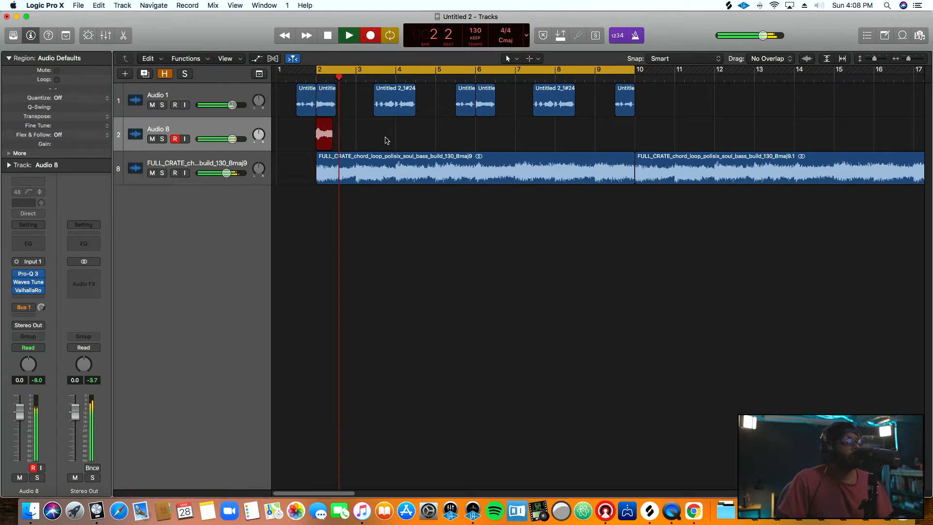
key(space)
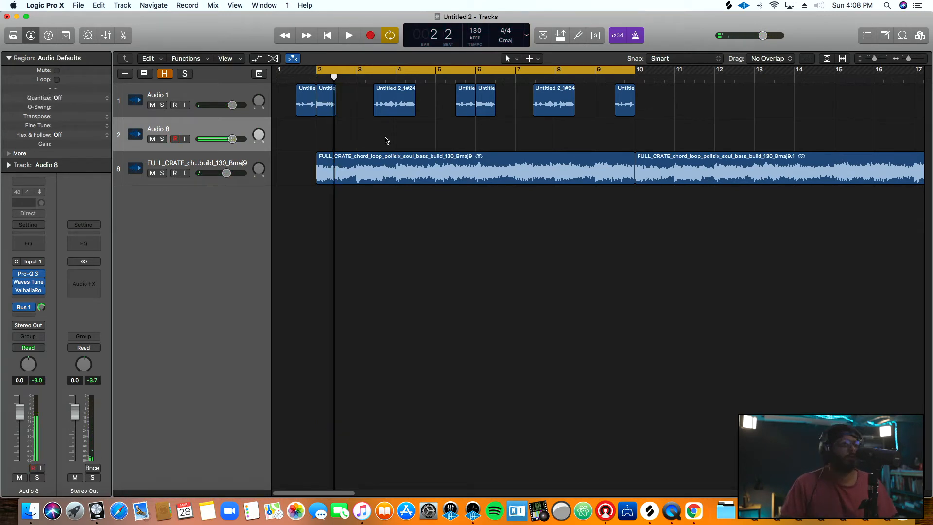
key(r)
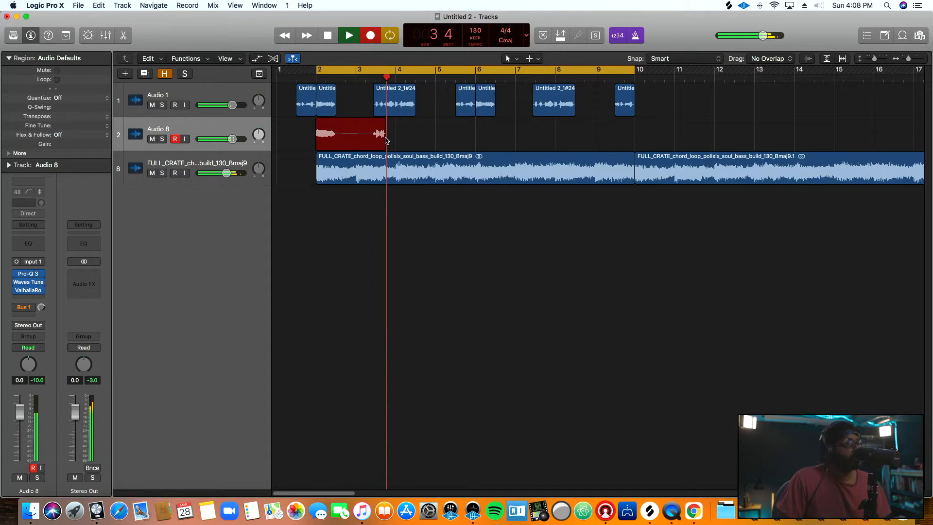
key(space)
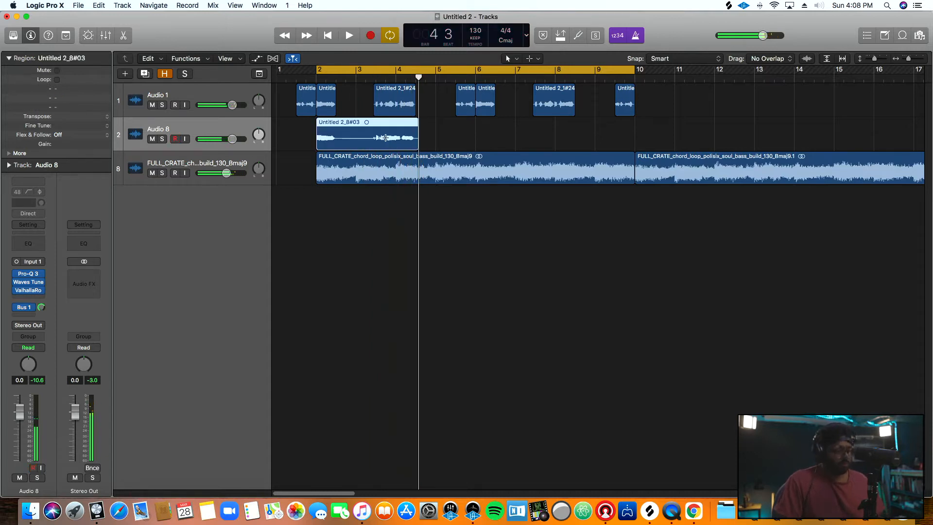
key(Delete)
Step: Record a vocal take on Audio 8 from bar 2 into bar 4 and copy the region to bar 6
key(r)
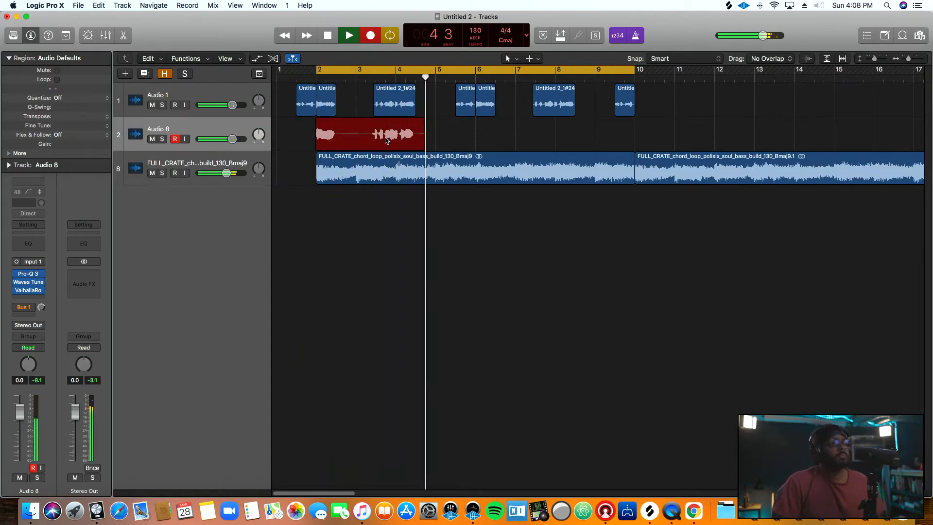
key(space)
drag(394, 142, 524, 132)
Step: Lower the Audio 8 track volume to -6.4 dB while the loop plays
key(space)
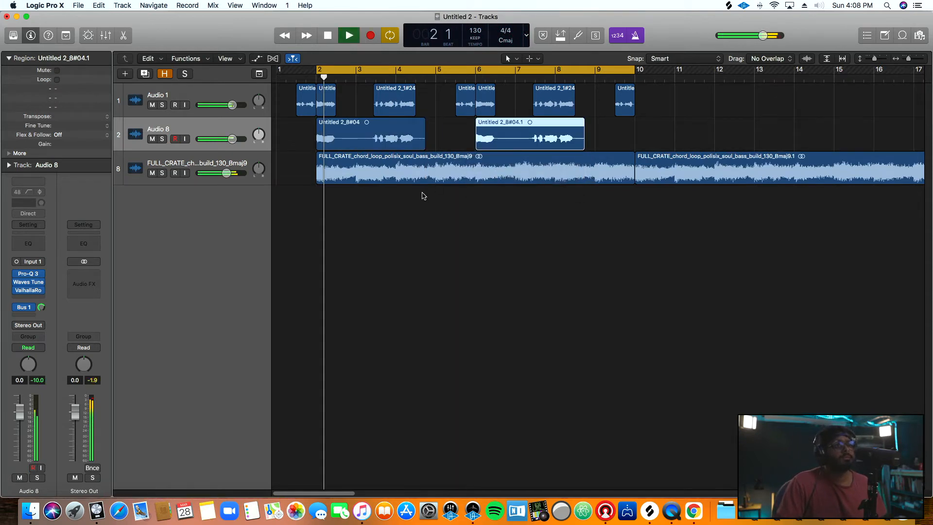
drag(229, 139, 220, 139)
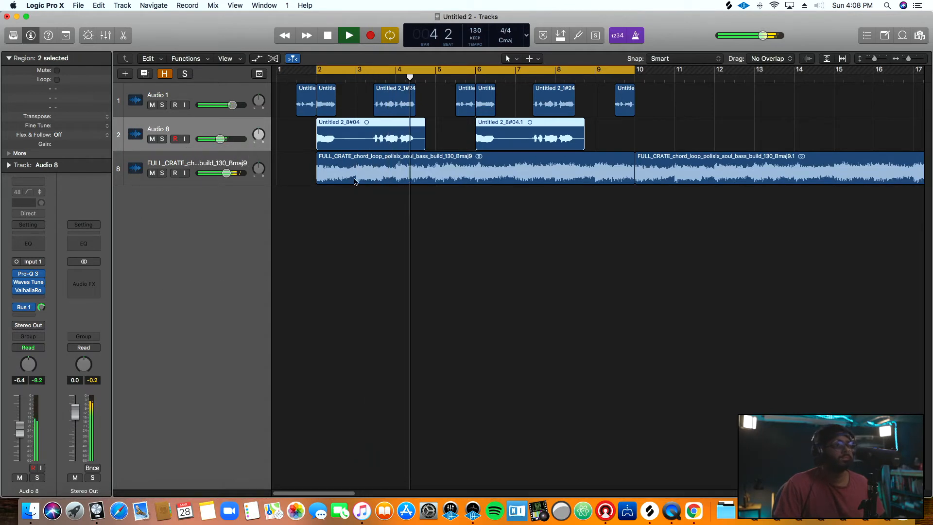
Step: Try recording over the Audio 8 take at bar 2, undo the recording and play back the existing take
key(r)
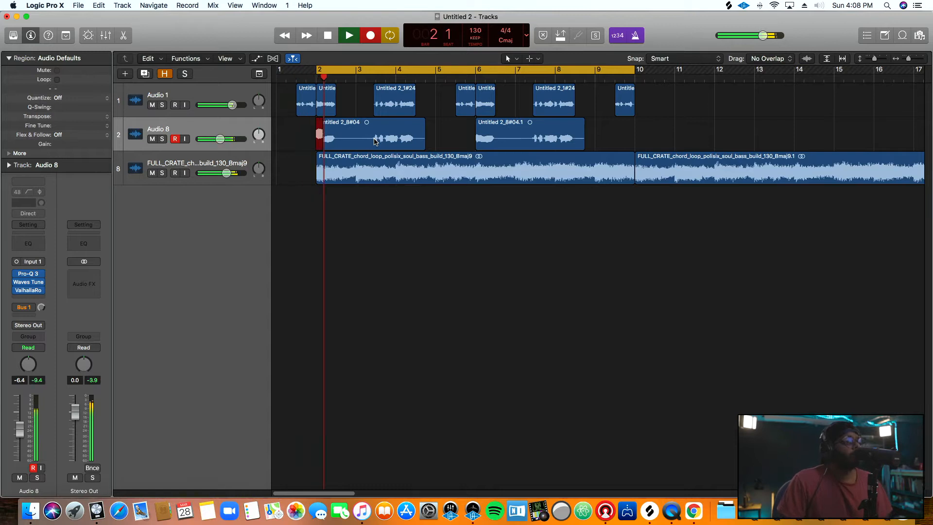
key(space)
key(super+z)
key(space)
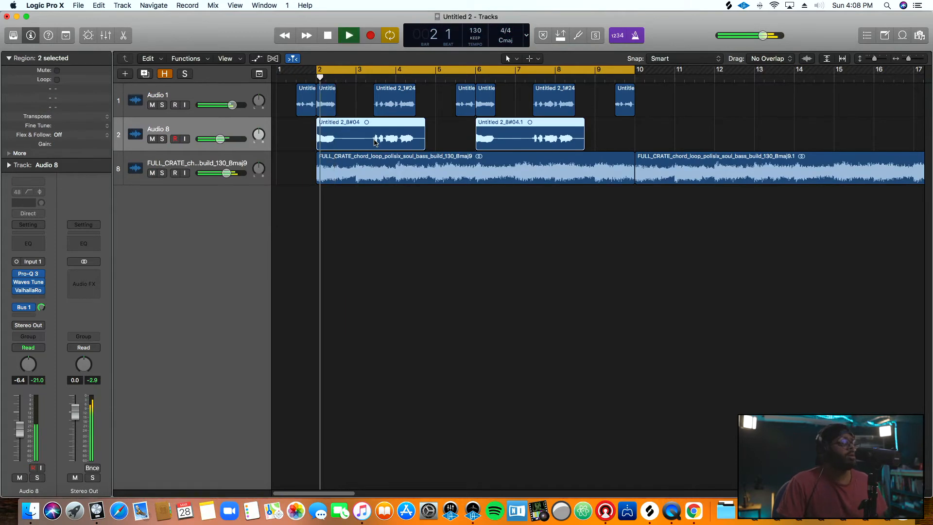
key(space)
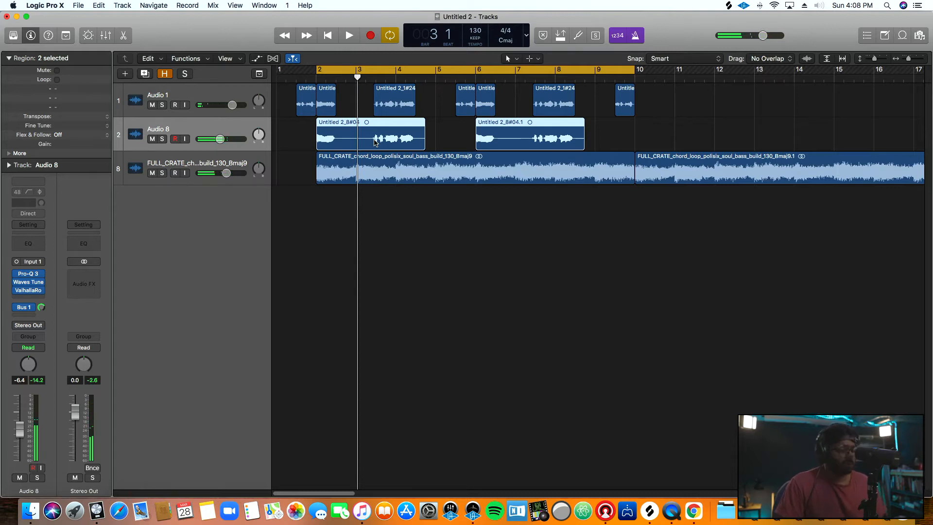
Step: Record a new vocal take over the Audio 8 region at bar 2, audition it and flatten the take folder
key(r)
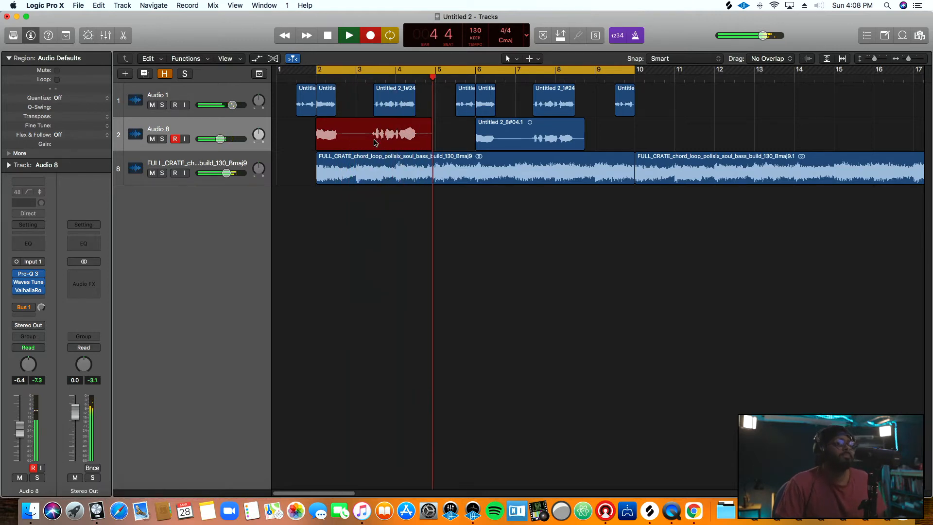
key(space)
key(space)
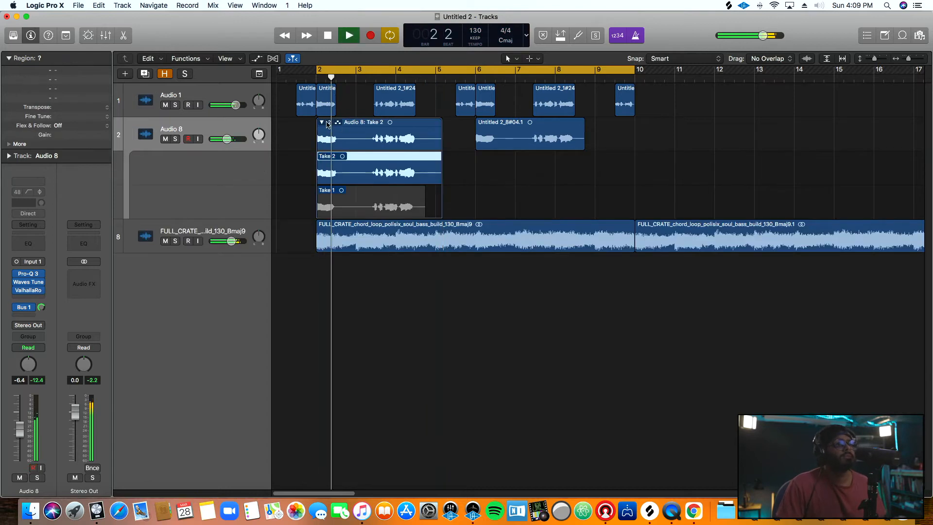
key(space)
click(327, 124)
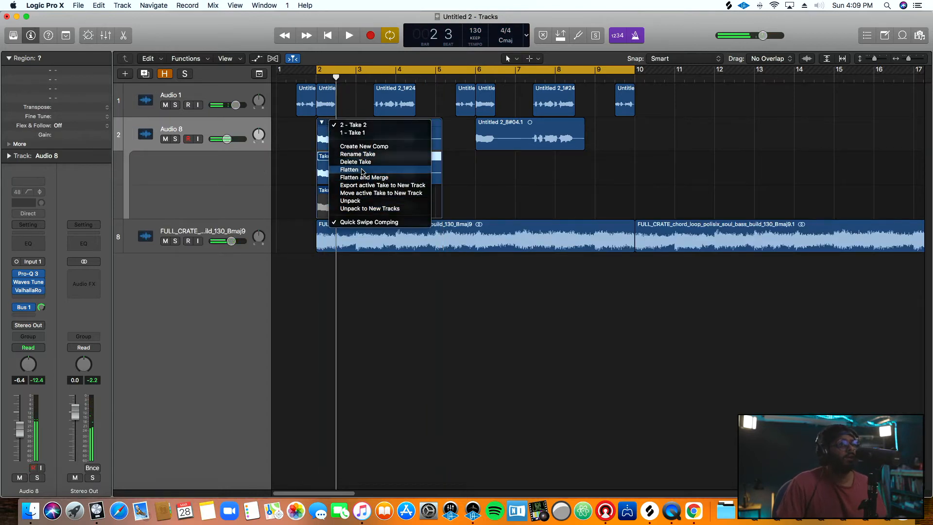
click(362, 170)
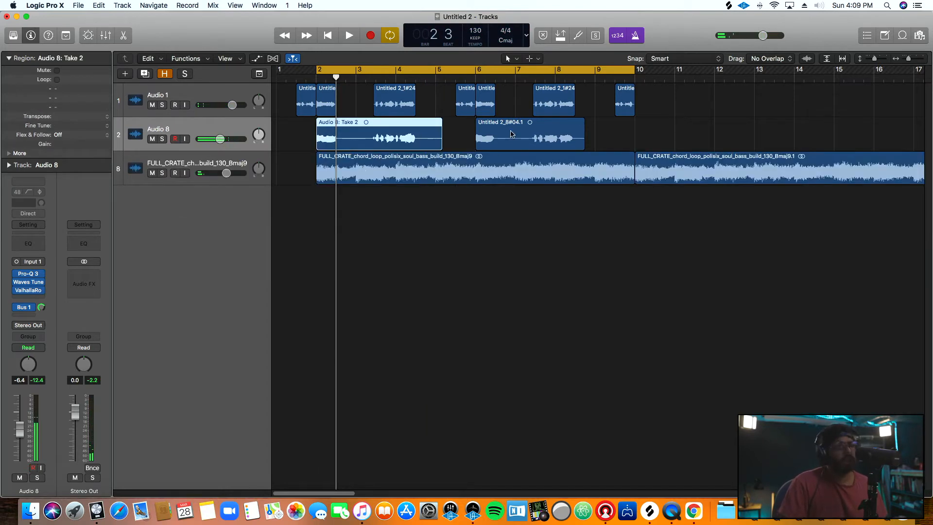
Step: Keep the new take and delete the old copied region at bar 6 on Audio 8
key(Delete)
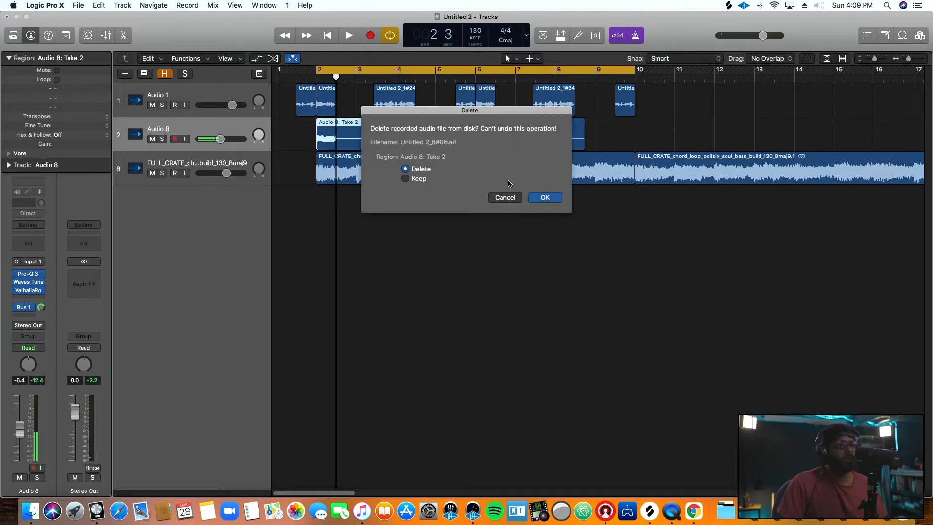
click(505, 193)
click(551, 138)
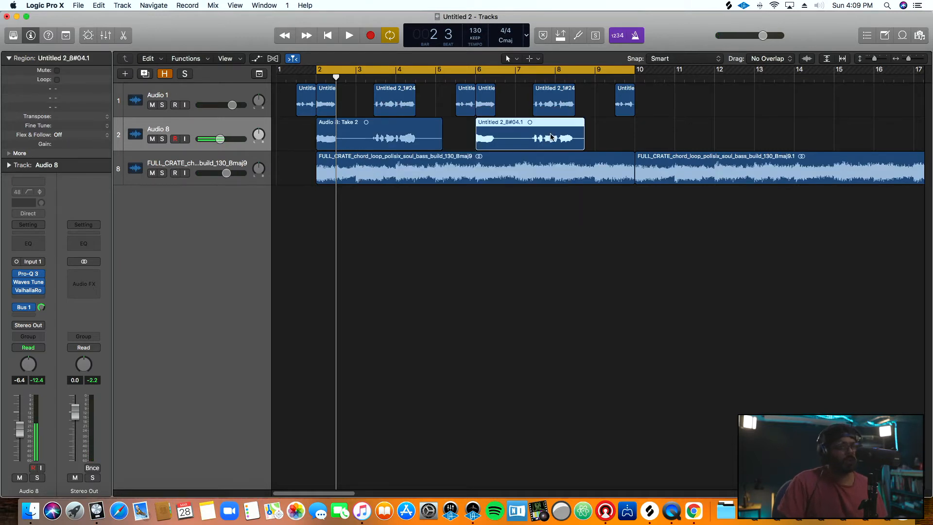
key(Delete)
click(545, 196)
Step: Play the loop and extend the start of the Audio 8 take back to the middle of bar 1
key(space)
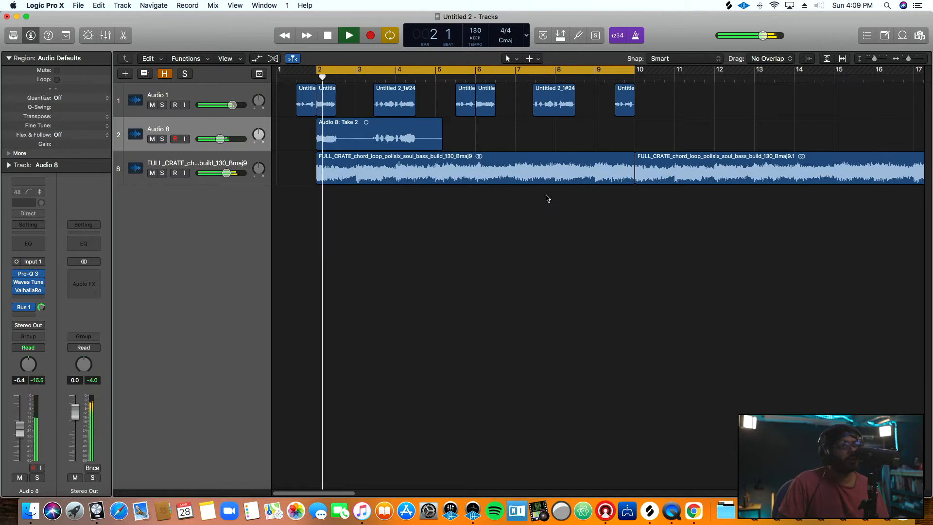
drag(317, 139, 297, 139)
key(space)
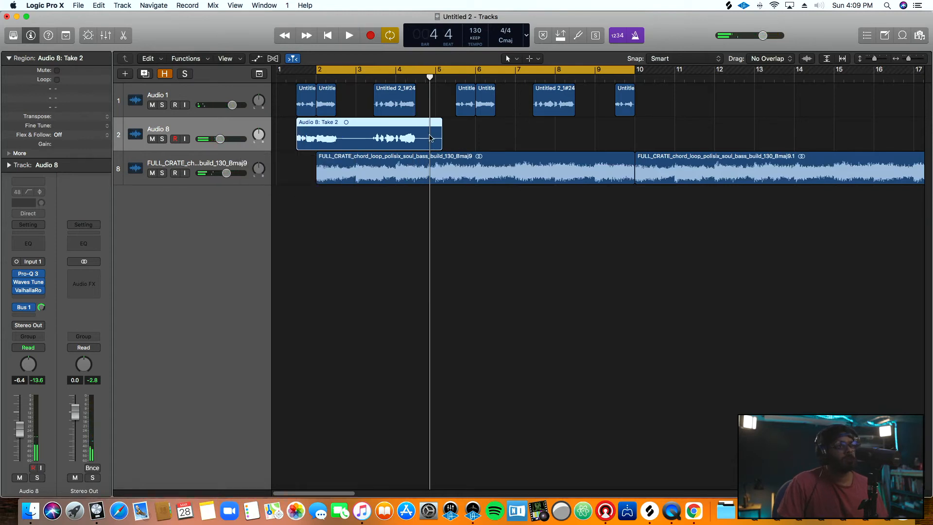
Step: Delete the silent gap between the Audio 8 take's two phrases and copy both phrases four bars later, starting mid-bar 5
drag(371, 139, 340, 134)
key(Delete)
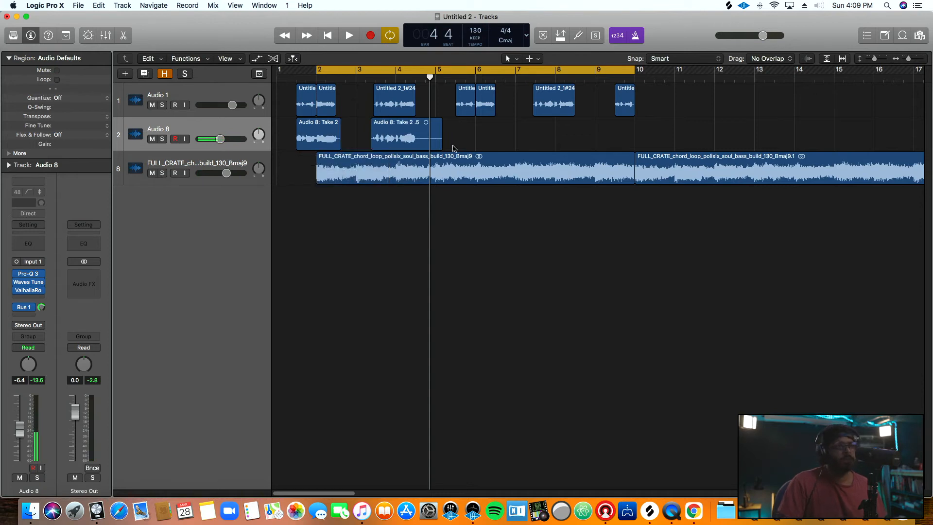
drag(478, 131, 500, 144)
click(614, 151)
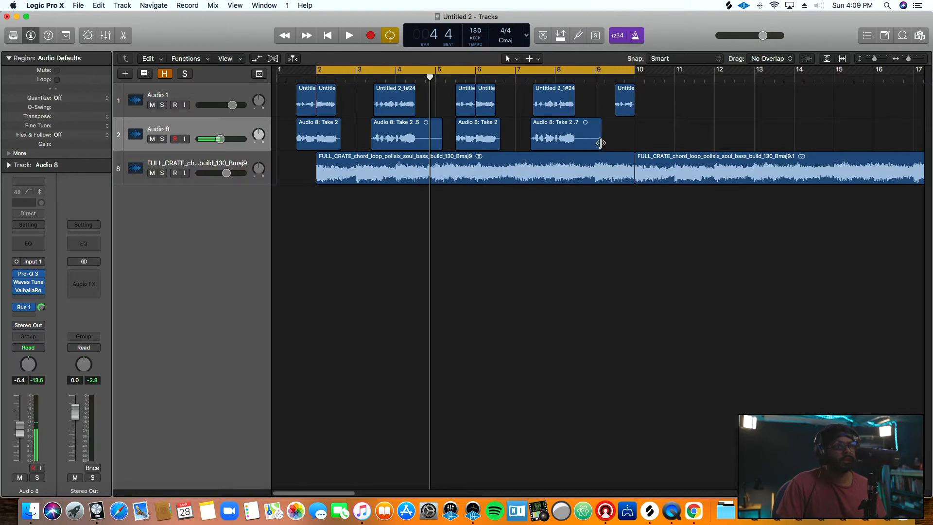
Step: Trim the silent tail of the bar 7 Audio 8 region and copy the first phrase to mid-bar 9, ending it at bar 10
drag(601, 146, 575, 146)
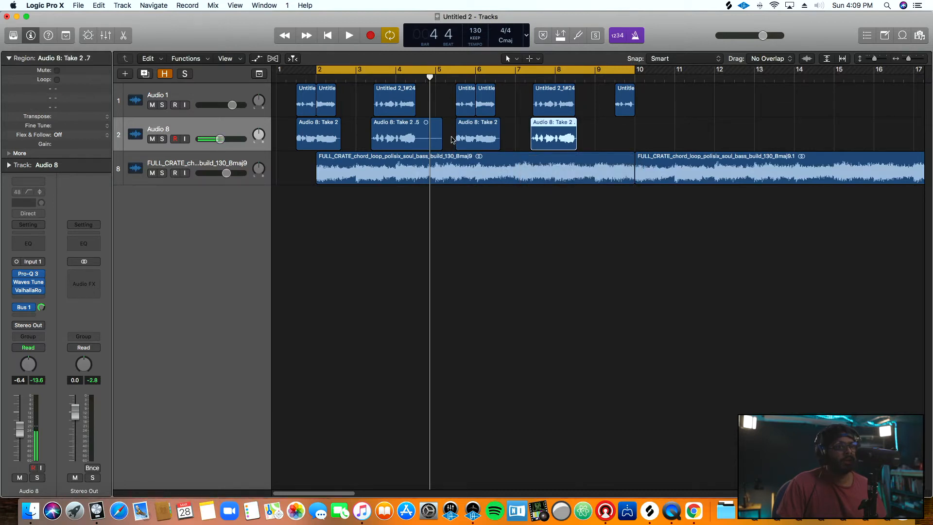
ctrl+alt+click(295, 129)
drag(361, 146, 246, 32)
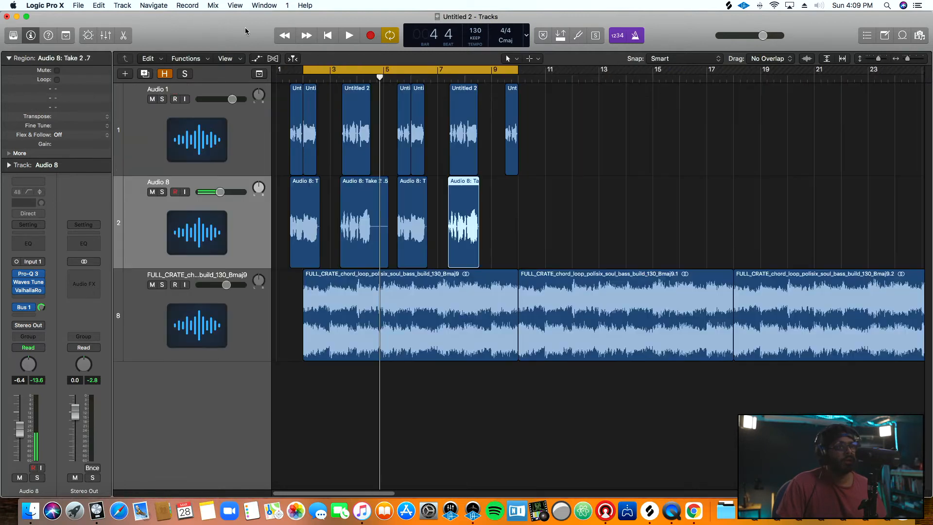
drag(313, 219, 530, 218)
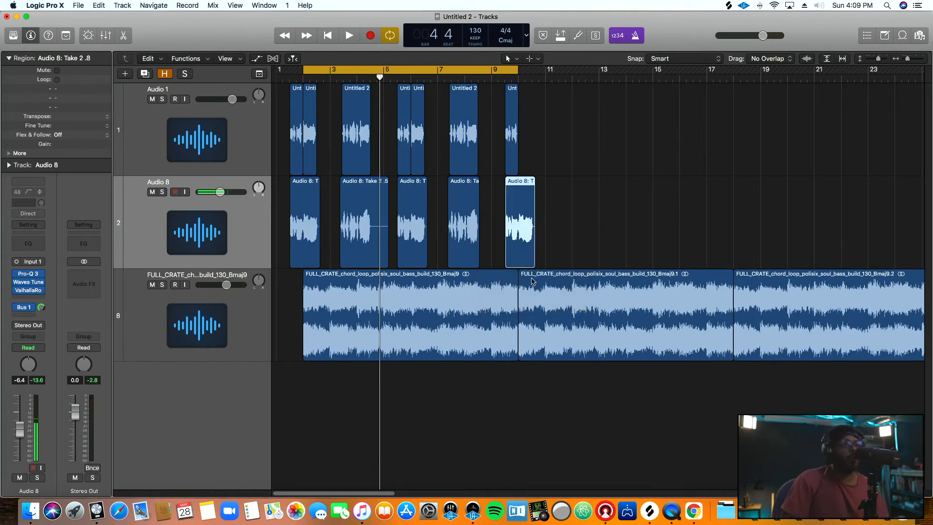
drag(533, 266, 515, 262)
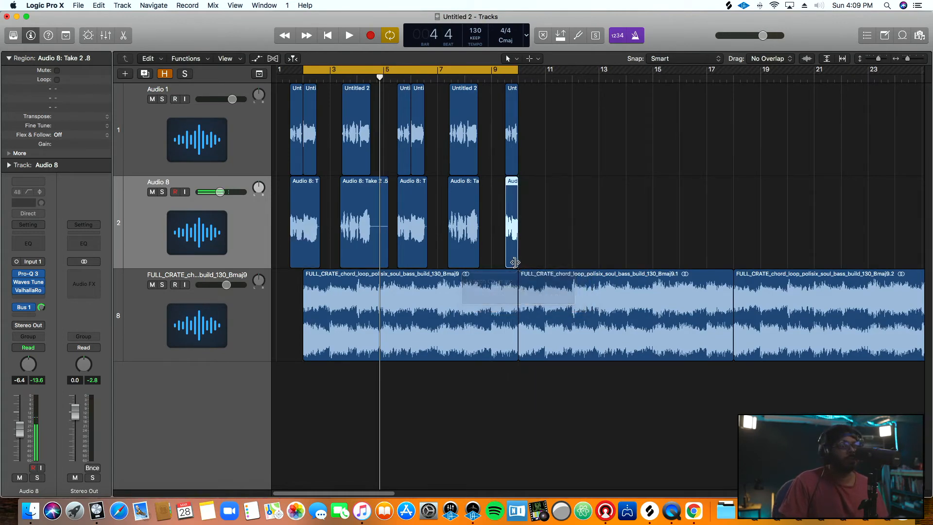
Step: During playback, set ValhallaRoom on Audio 8 to a 1.62 s decay and a 47.4 % mix
key(space)
click(158, 247)
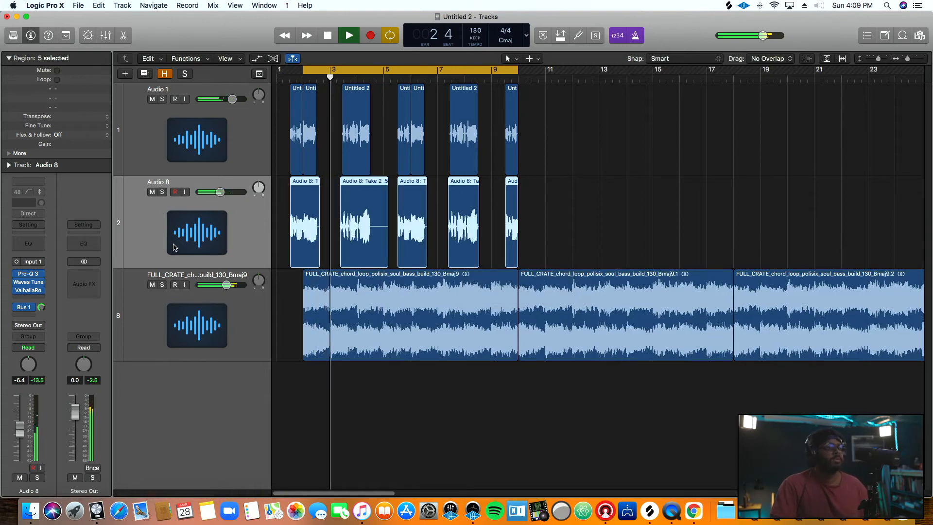
click(28, 290)
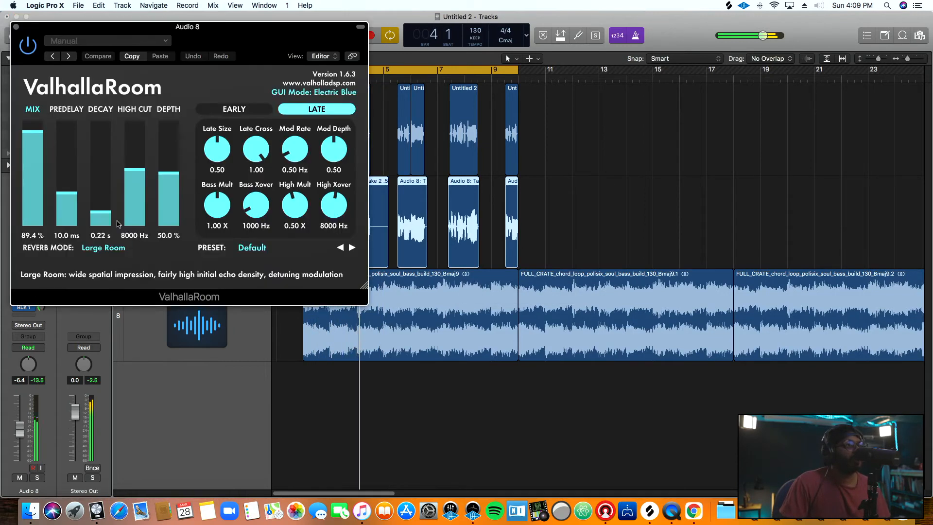
drag(112, 199, 110, 195)
drag(32, 132, 38, 178)
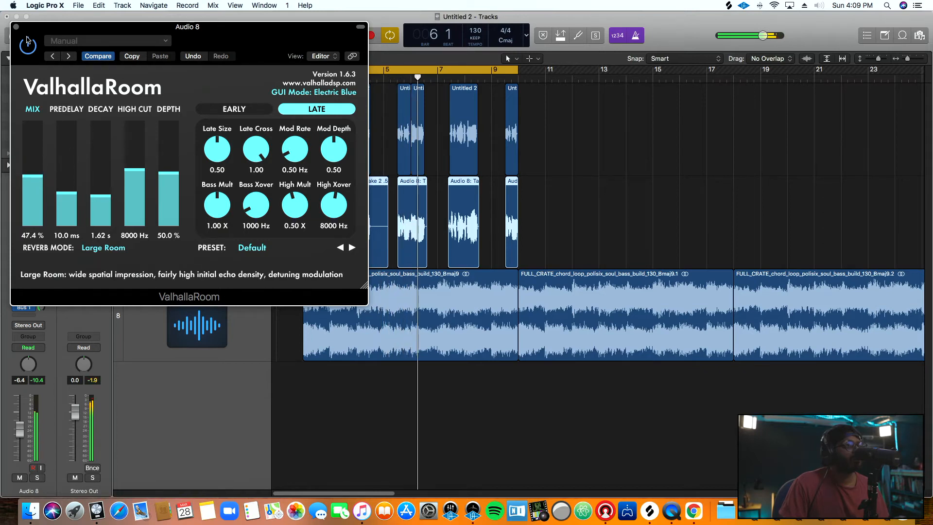
click(15, 26)
Step: Trim the silence after the Audio 8 phrase that starts in bar 3 and play the loop to check it
key(z)
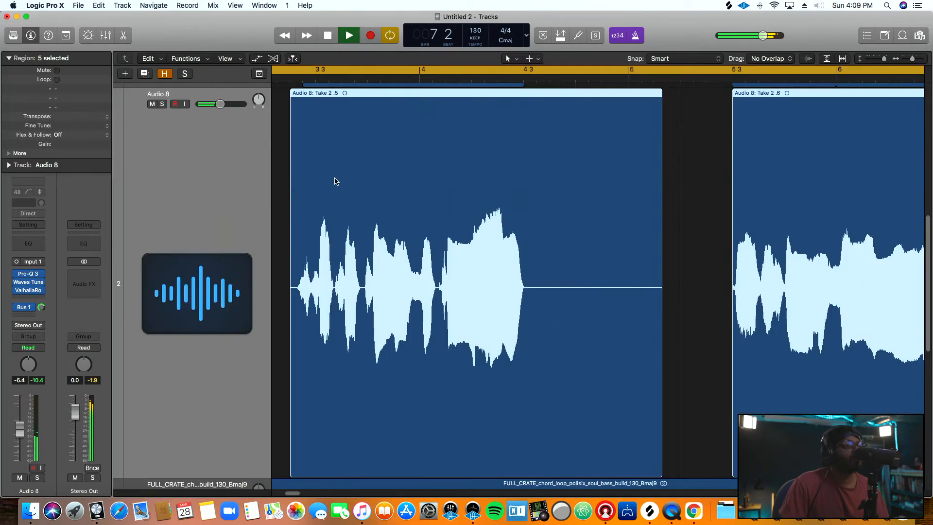
drag(658, 475, 525, 428)
key(space)
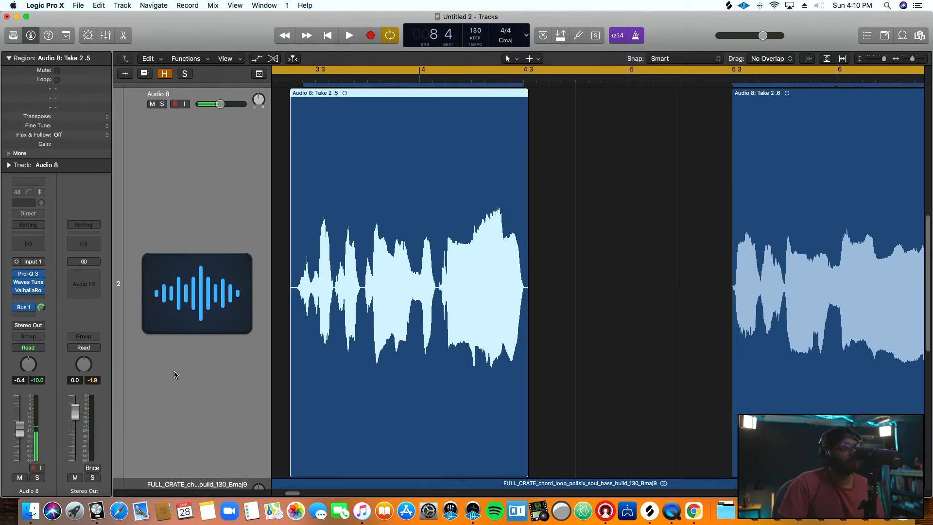
key(space)
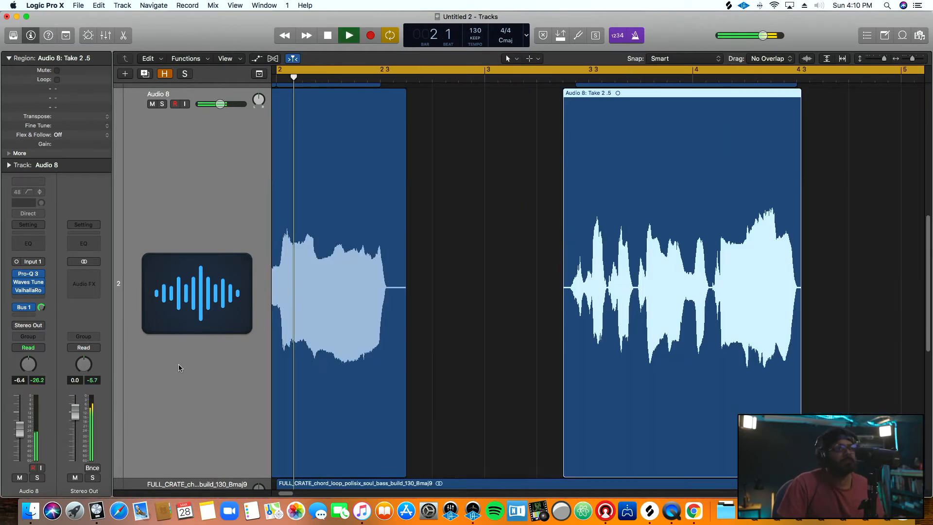
ctrl+alt+click(304, 358)
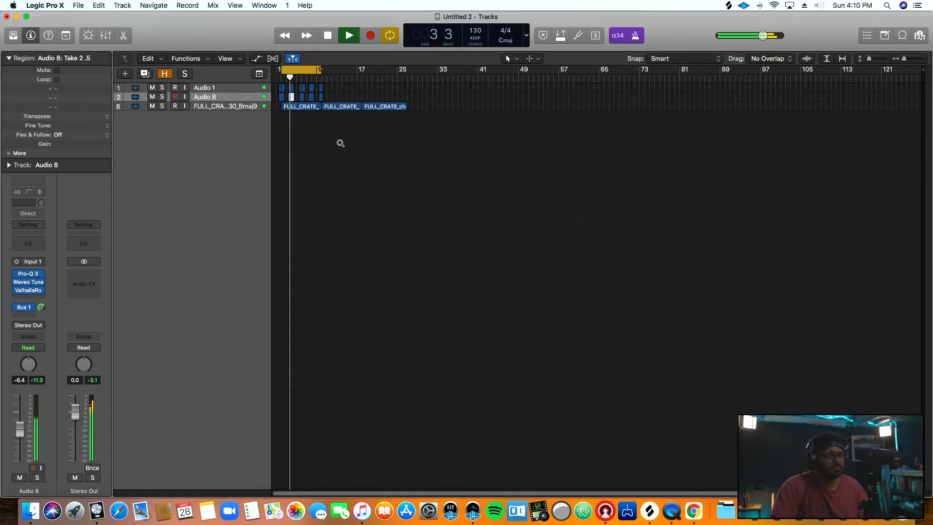
ctrl+alt+click(341, 144)
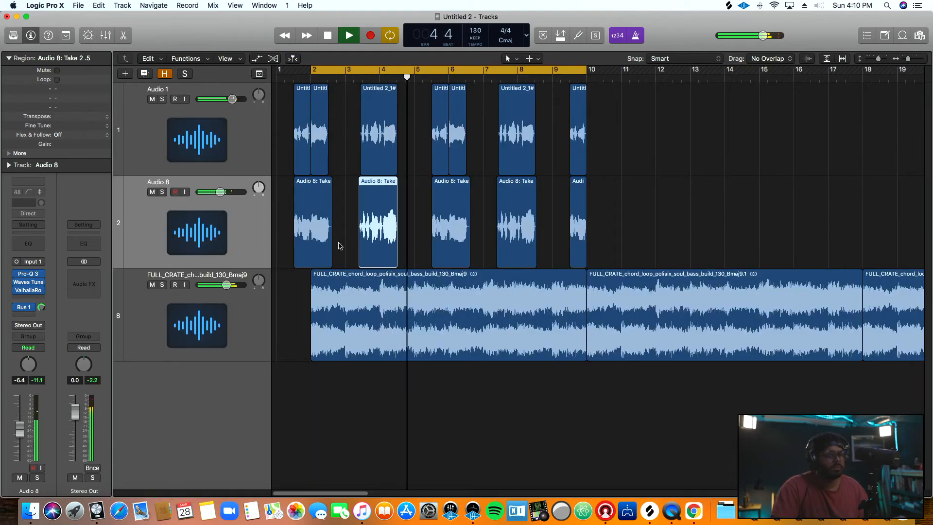
key(space)
Step: Duplicate the Audio 8 track with its settings and set the new track's ValhallaRoom mix to 57.8 %
click(223, 245)
key(super+d)
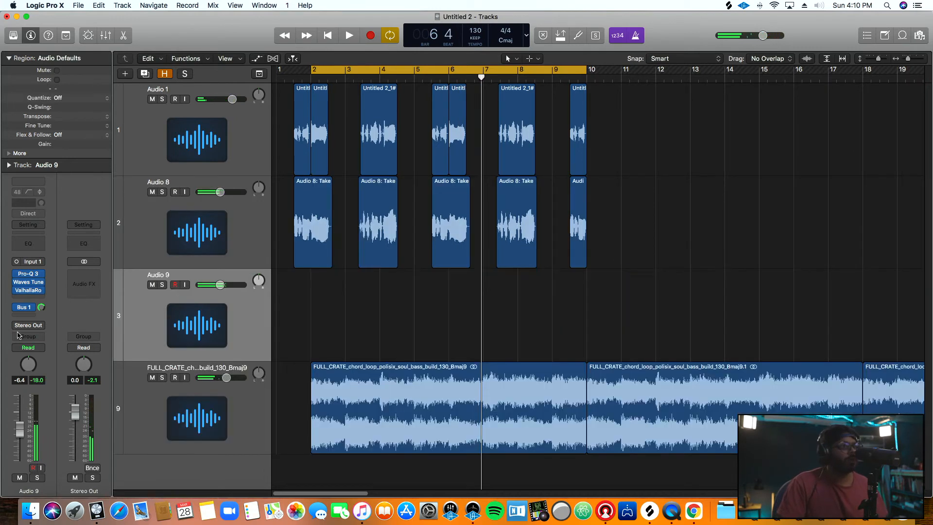
click(29, 290)
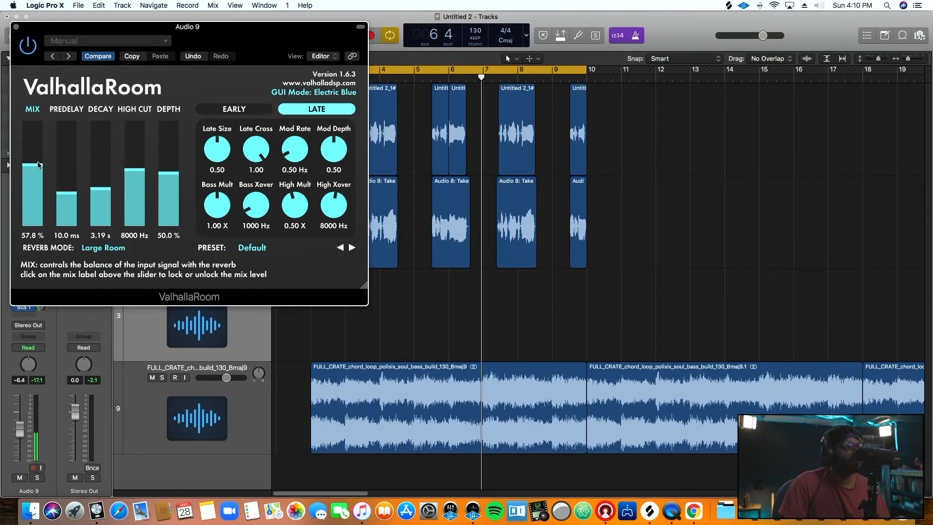
click(17, 27)
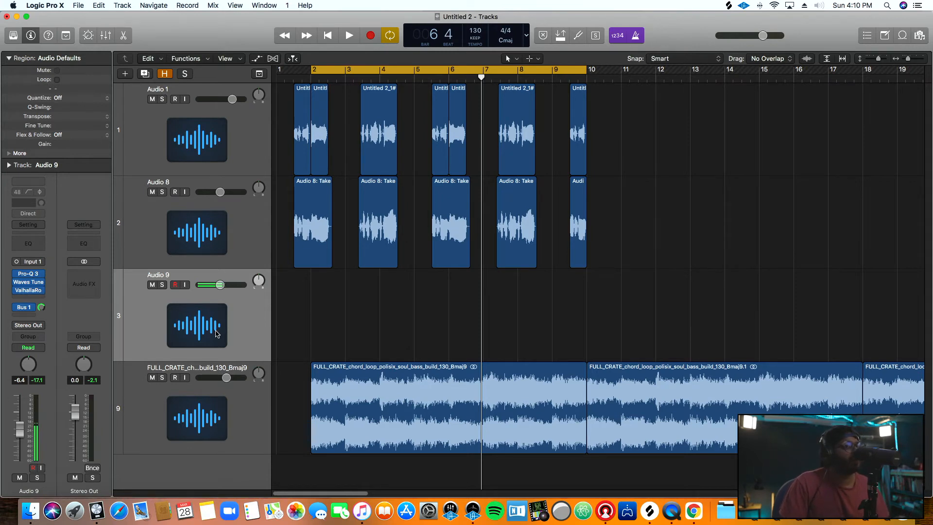
Step: Rehearse over the loop, try a first vocal take on Audio 9 from bar 2, play it back and undo the recording
key(space)
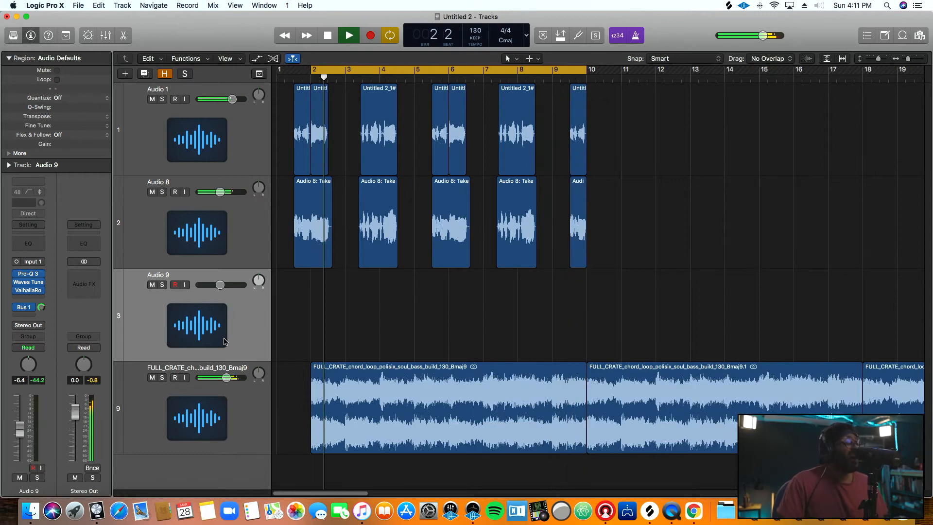
key(space)
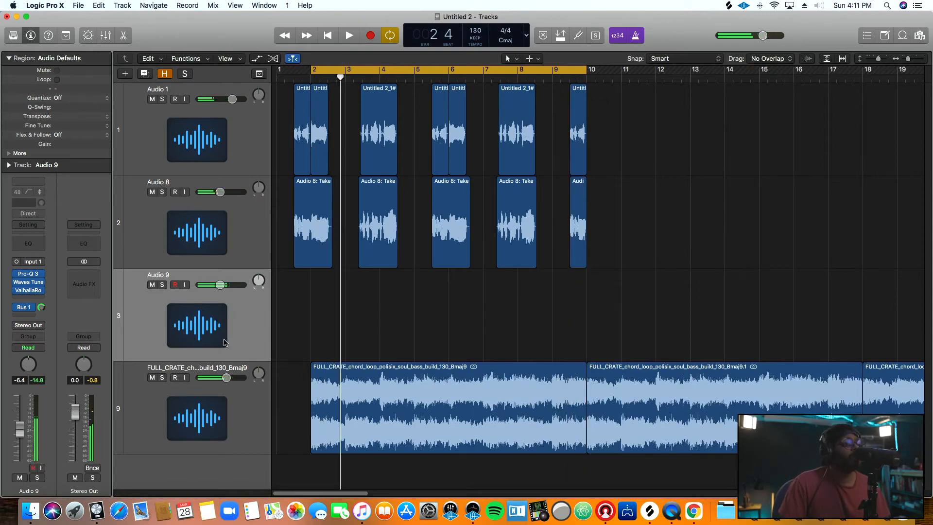
key(space)
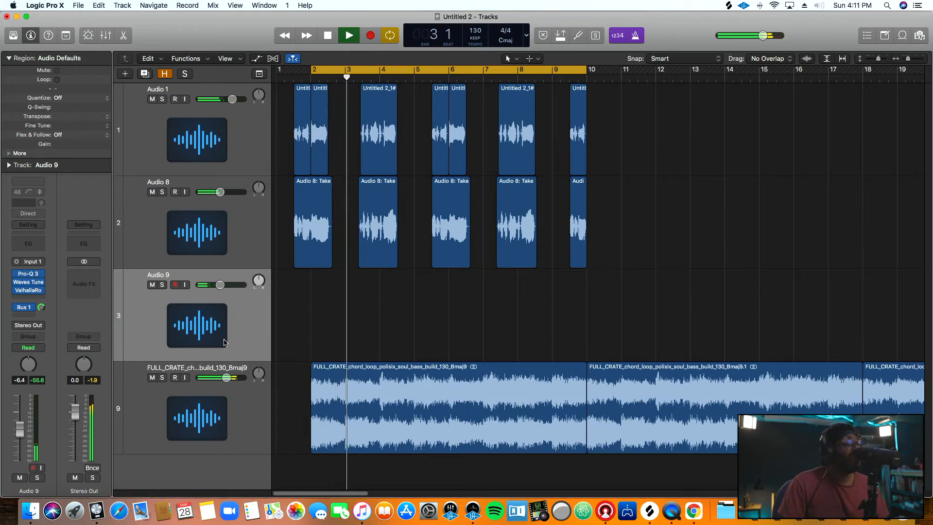
key(space)
key(r)
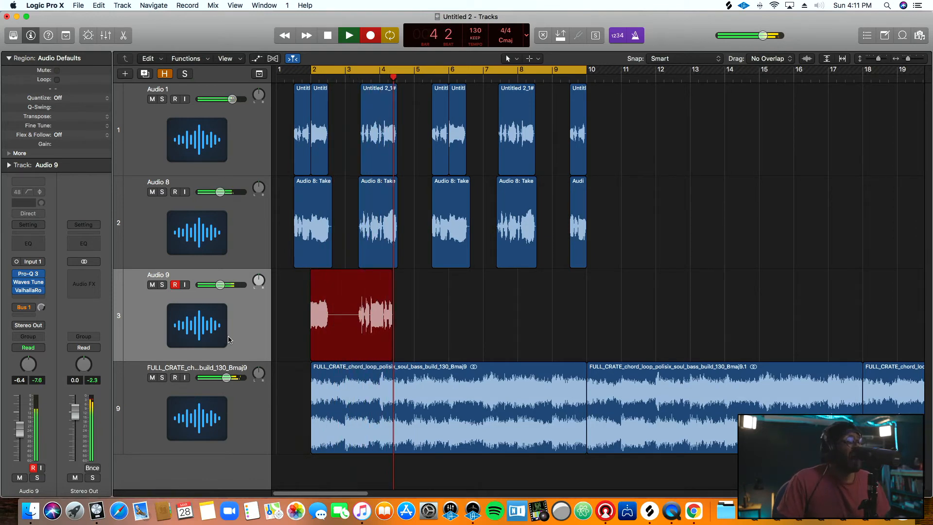
key(space)
key(space)
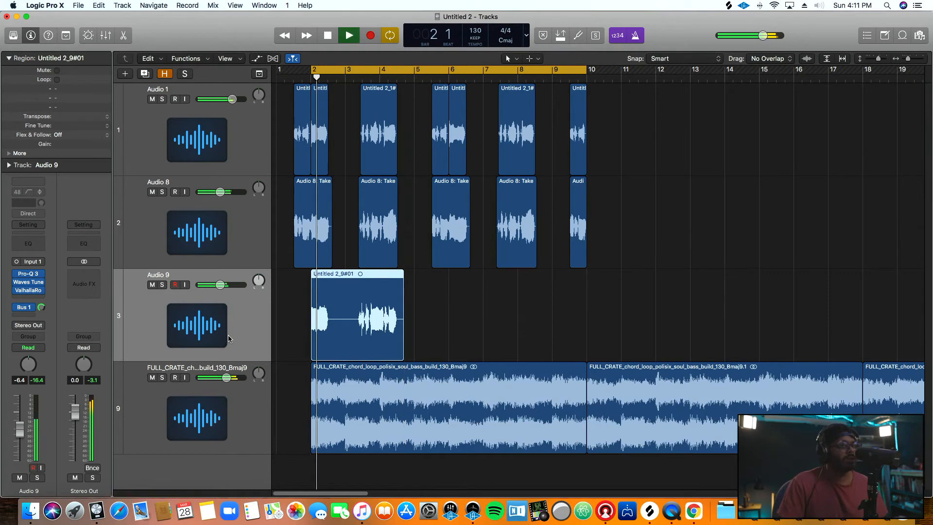
key(super+z)
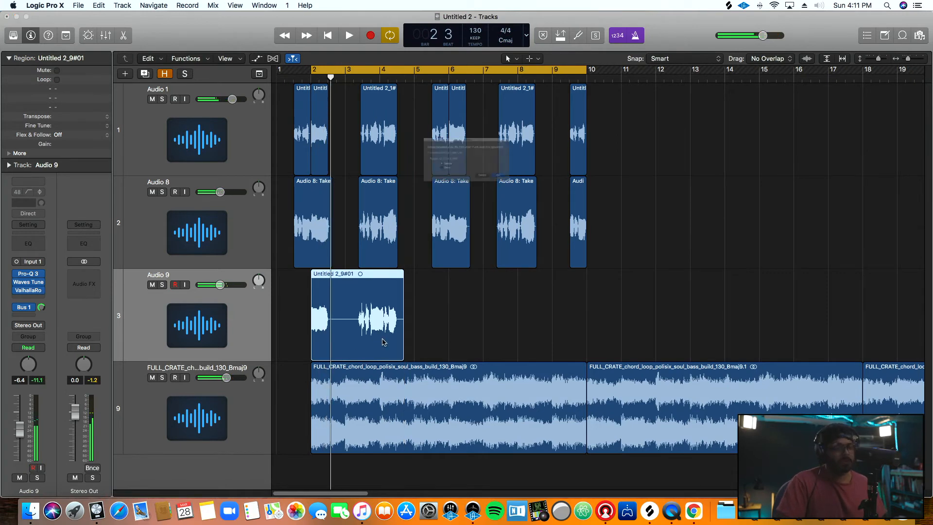
Step: Lower the Audio 9 volume to -25.5 dB and record a new vocal take from bar 2 to the end of bar 8
drag(220, 284, 214, 285)
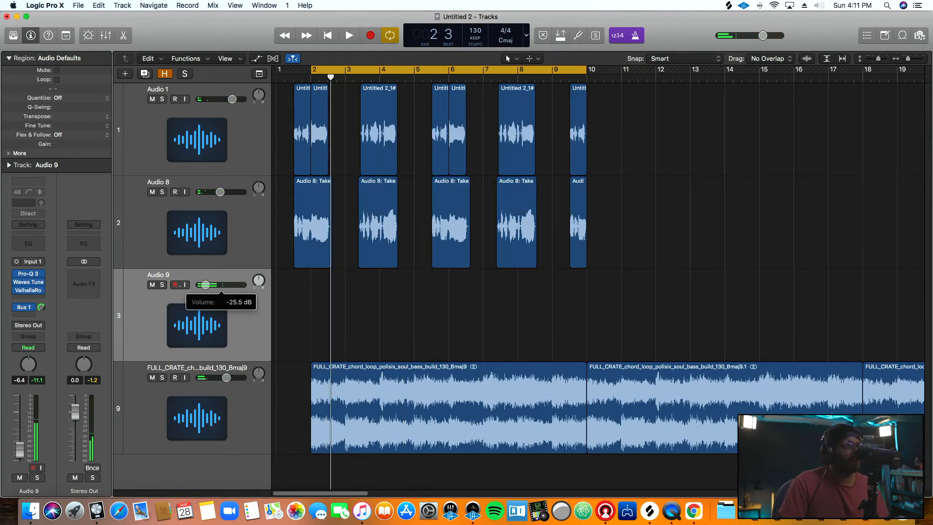
key(r)
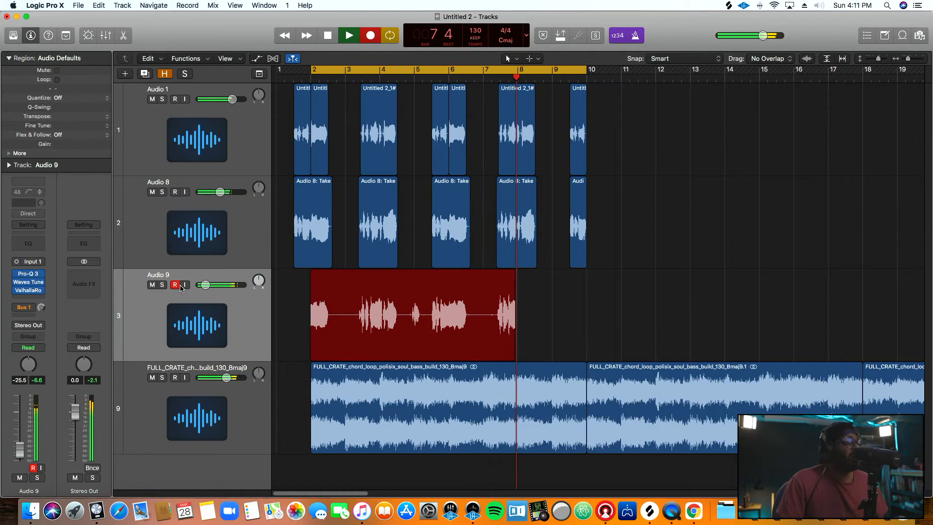
key(space)
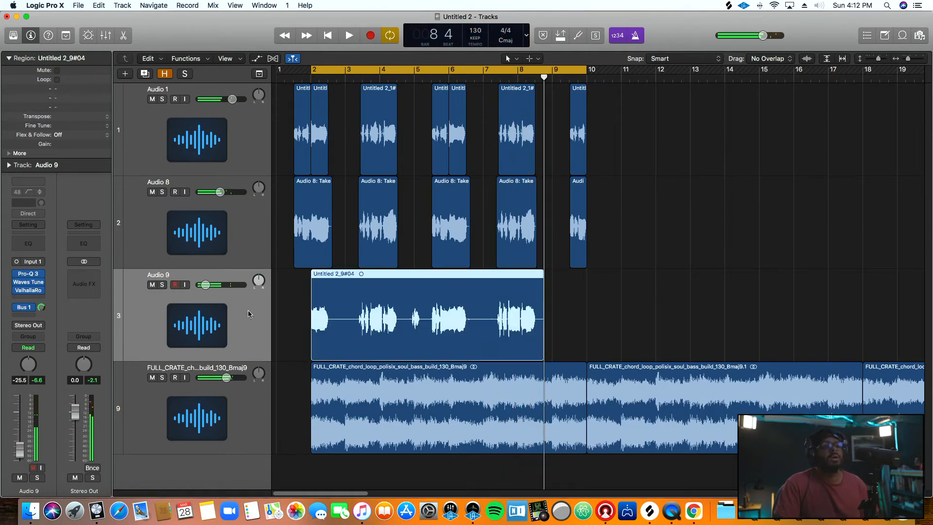
Step: Split the Audio 9 take just before its mid-bar 5 phrase and delete the earlier part
drag(428, 319, 574, 318)
click(515, 321)
click(307, 373)
click(327, 345)
key(Delete)
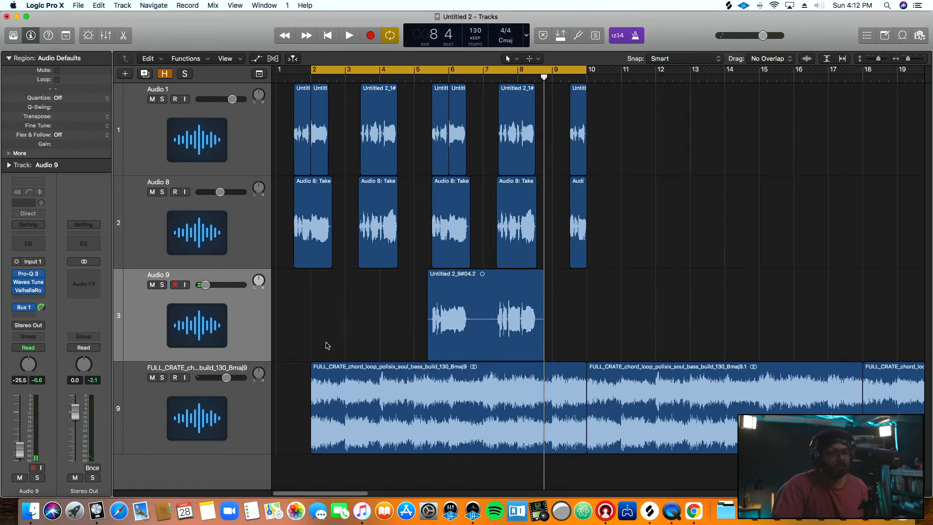
Step: Copy the Audio 9 phrases four bars earlier, starting mid-bar 1, and delete the silent gap between the copied phrases
drag(468, 335, 334, 324)
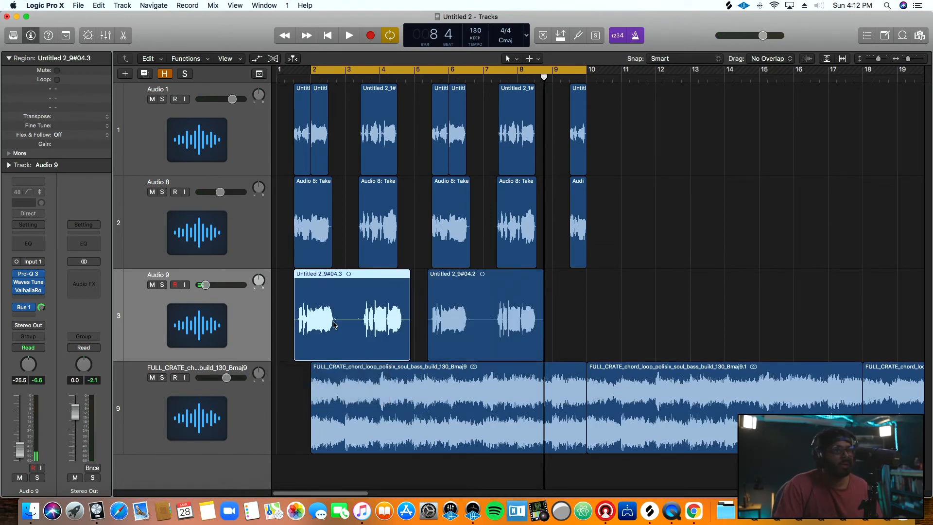
key(super+z)
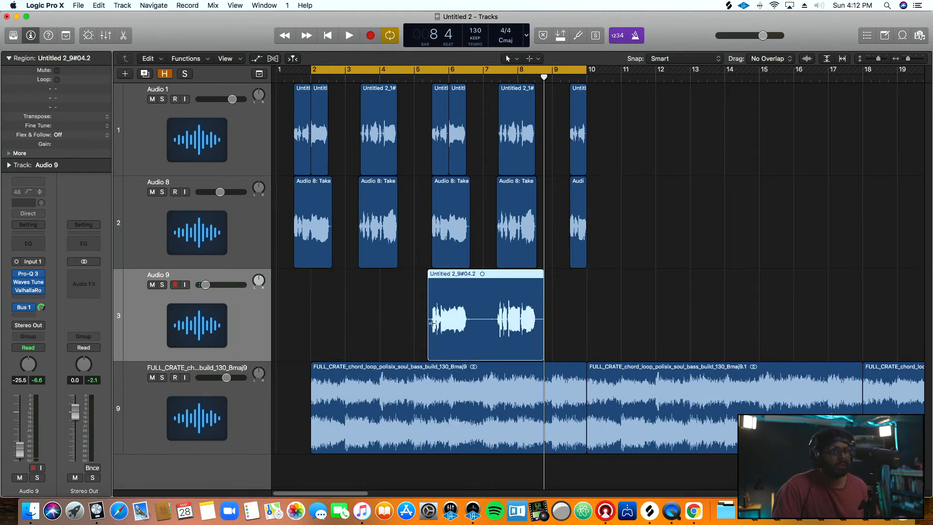
drag(433, 323, 330, 320)
key(Delete)
key(Delete)
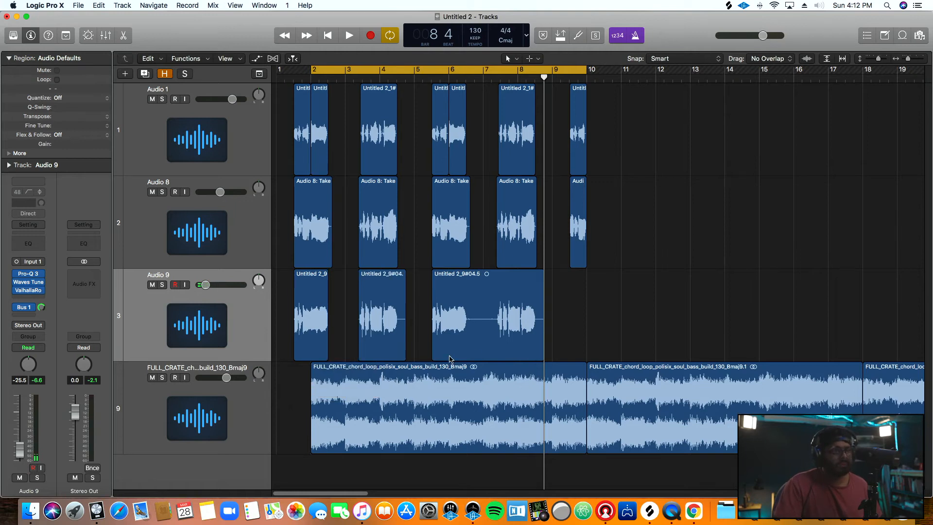
Step: Delete the silence between the bar 5 and bar 7 phrases on Audio 9 and trim the tail of the bar 3 phrase
drag(468, 315, 546, 330)
key(Delete)
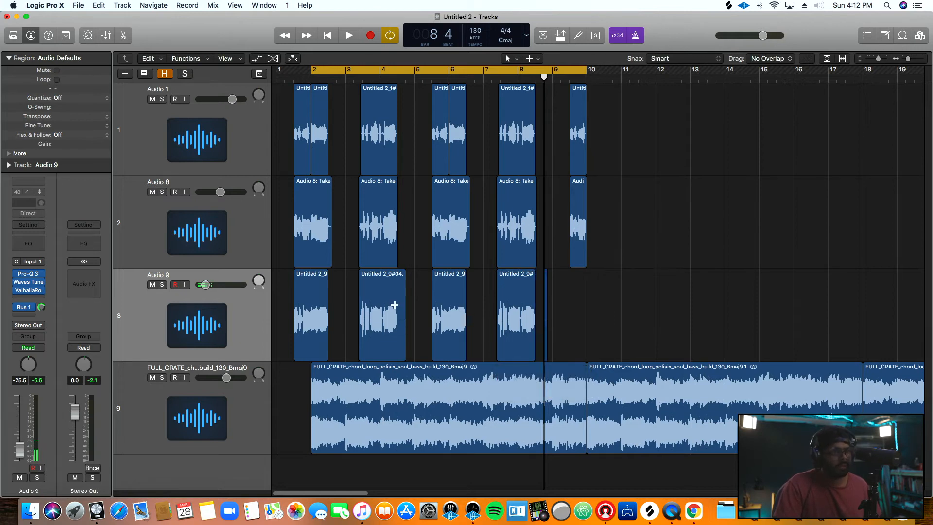
drag(396, 304, 409, 315)
key(Delete)
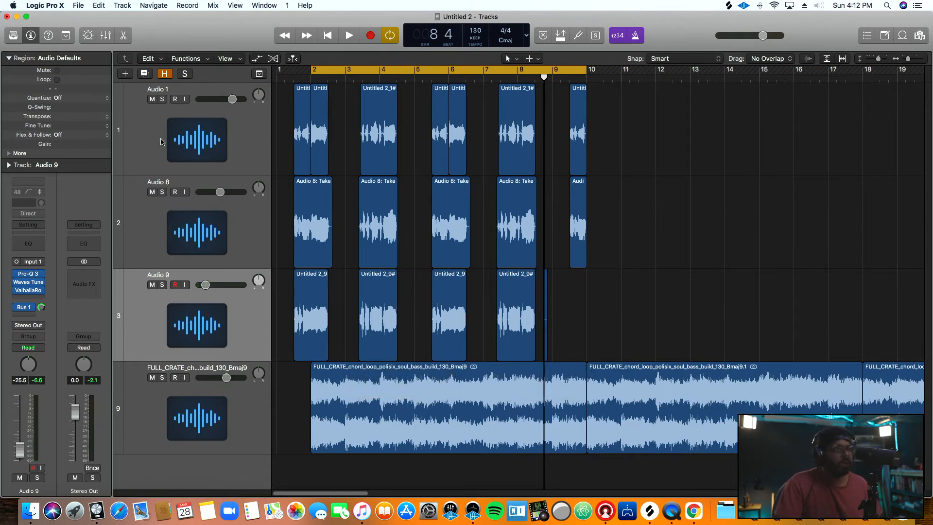
Step: Rename the Audio 1 track as MAIN_FALSETTO and the Audio 8 track as MAIN_LOW
click(169, 90)
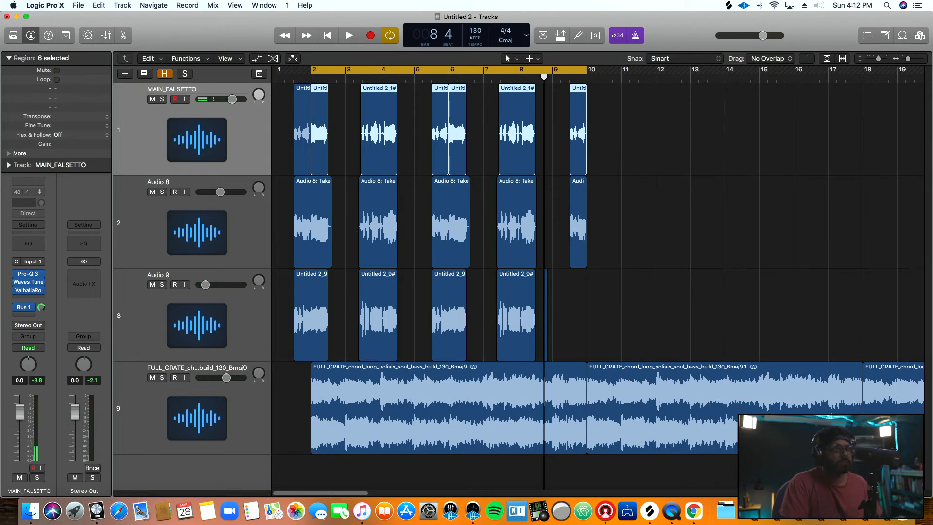
click(175, 184)
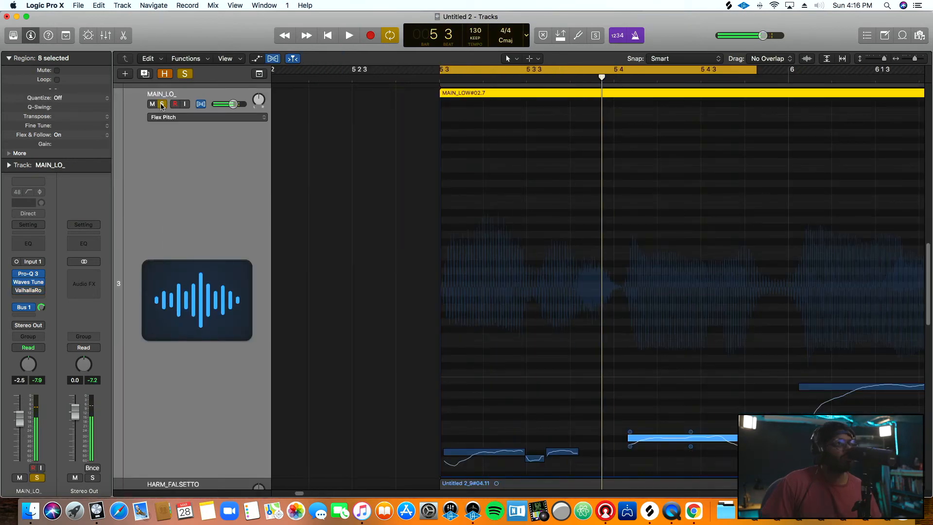
Step: Unsolo the MAIN_LO_ track and play all tracks together from the end of bar 2 with cycling turned off
click(161, 106)
scroll(204, 164, down, 10)
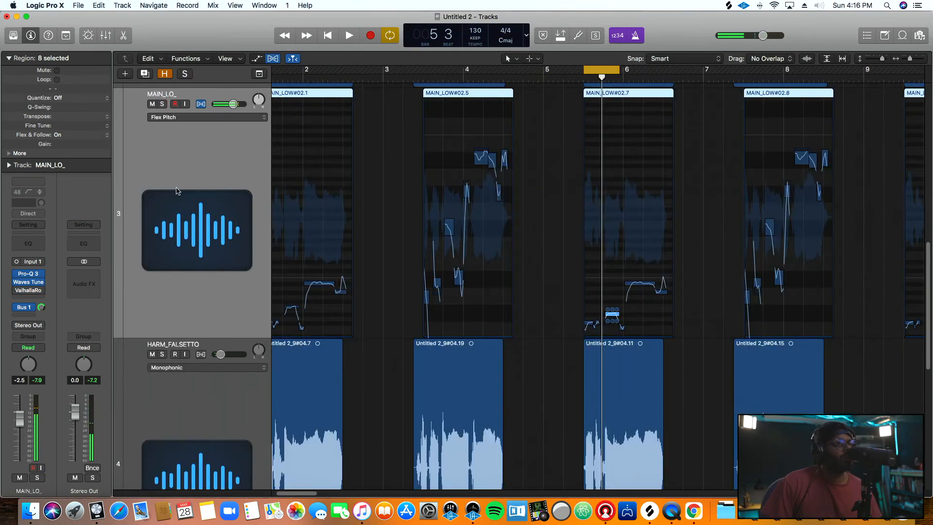
click(365, 85)
click(364, 79)
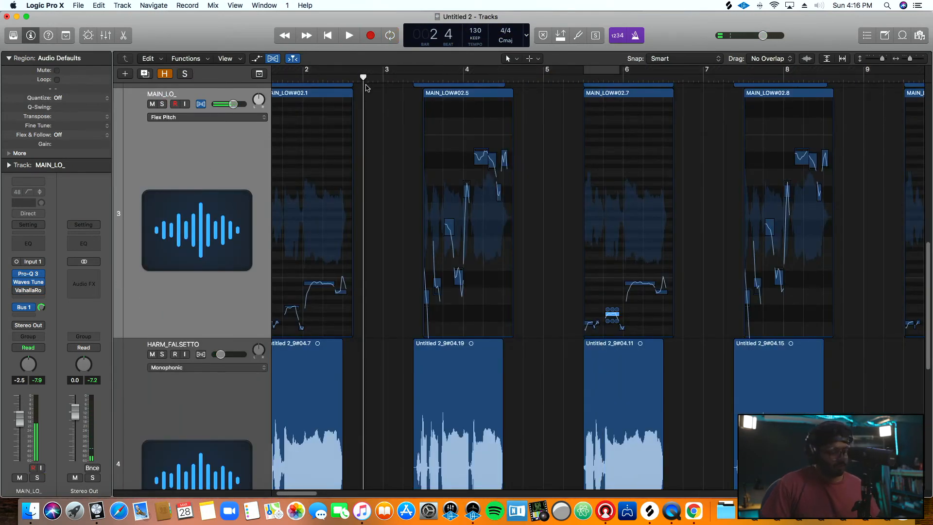
key(space)
ctrl+alt+click(367, 86)
ctrl+alt+click(367, 87)
drag(367, 149, 287, 33)
ctrl+alt+click(335, 132)
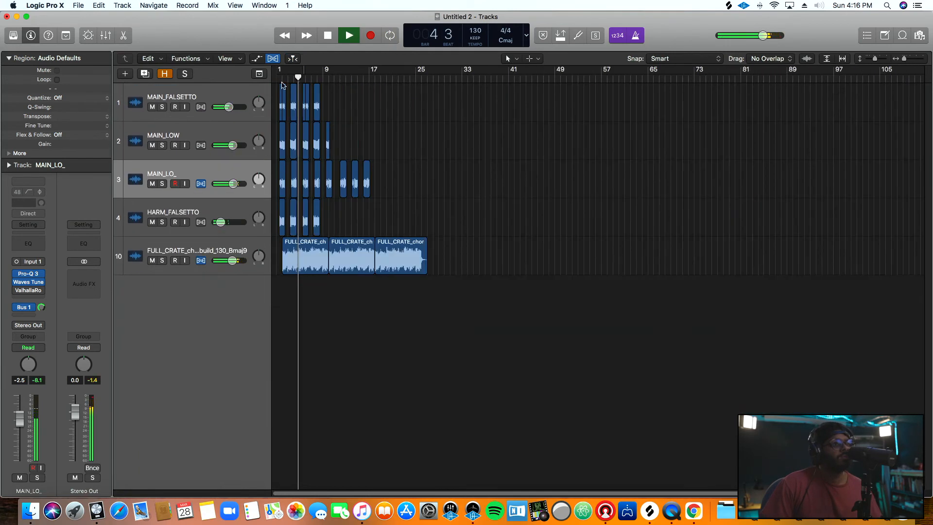
Step: Set a playback cycle from bar 2 to bar 9 over the vocal phrases while all tracks play
drag(280, 71, 322, 84)
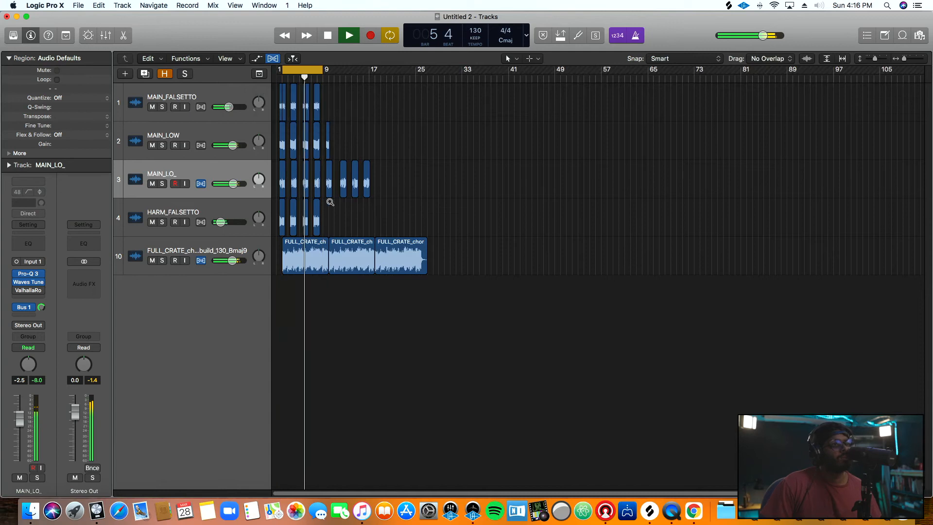
drag(340, 286, 236, 93)
scroll(417, 219, up, 1)
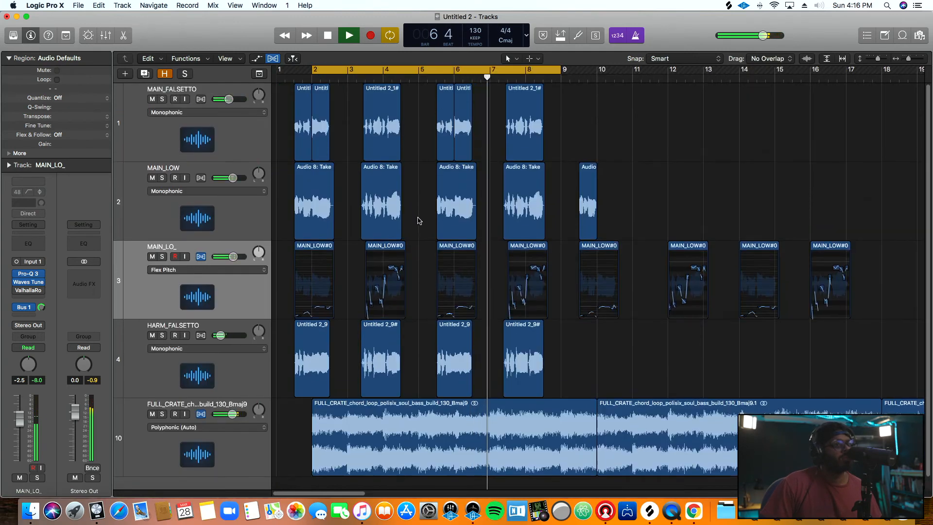
drag(473, 253, 602, 258)
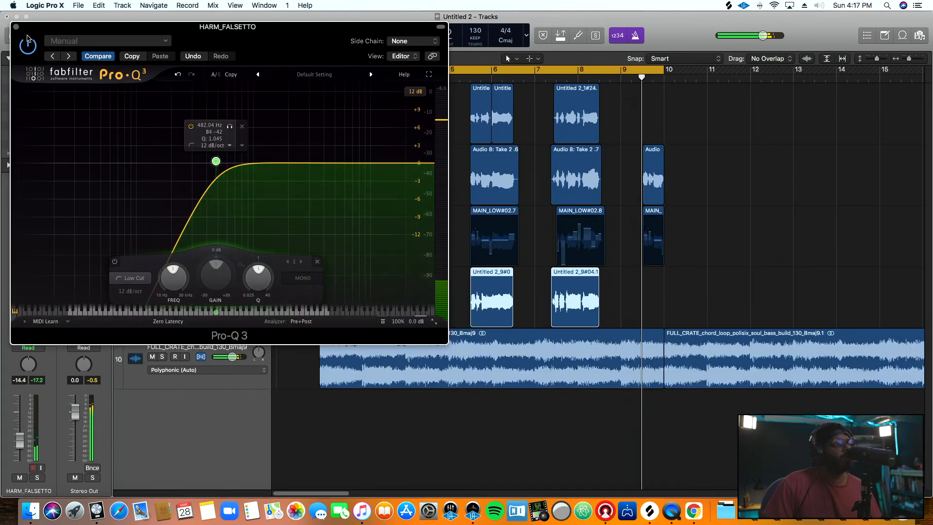
Step: Finish with the HARM_FALSETTO EQ and raise the Pro-Q 3 low-cut frequency on MAIN_FALSETTO to about 196 Hz
click(16, 28)
click(167, 221)
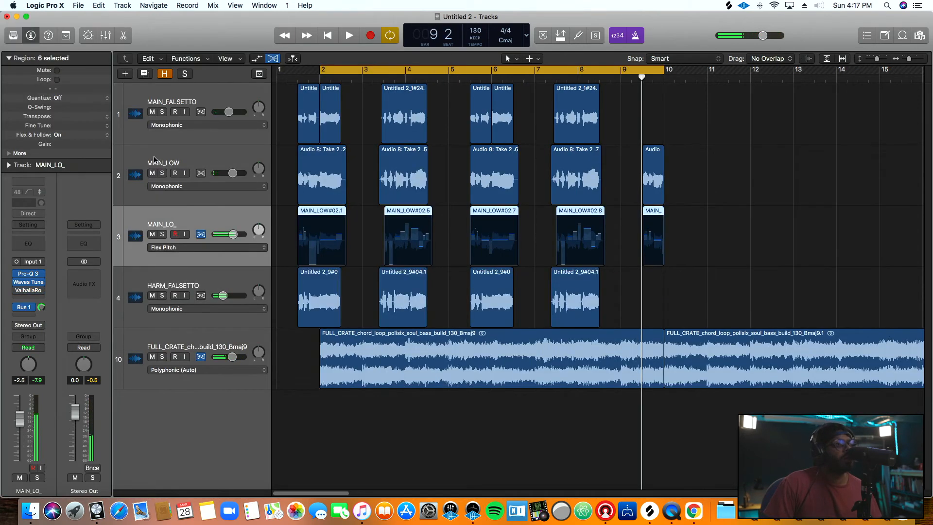
click(156, 106)
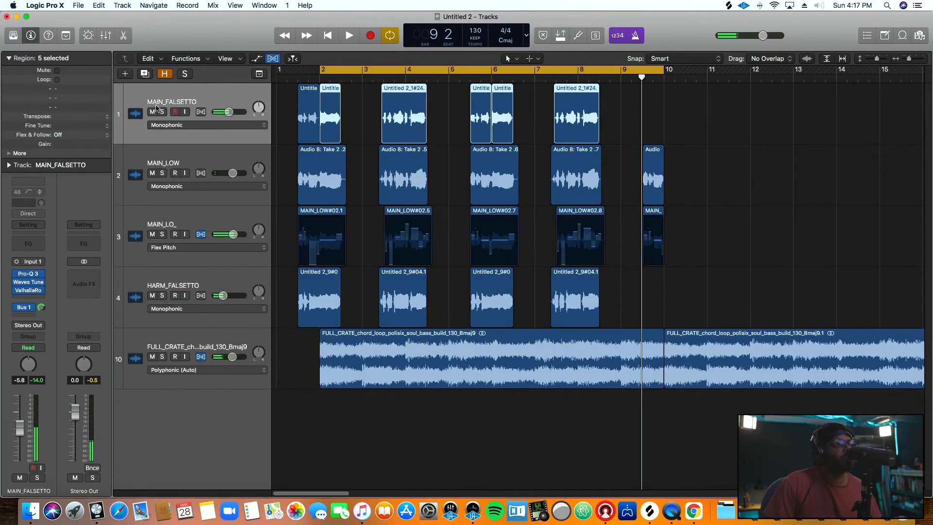
click(27, 275)
drag(149, 156, 169, 156)
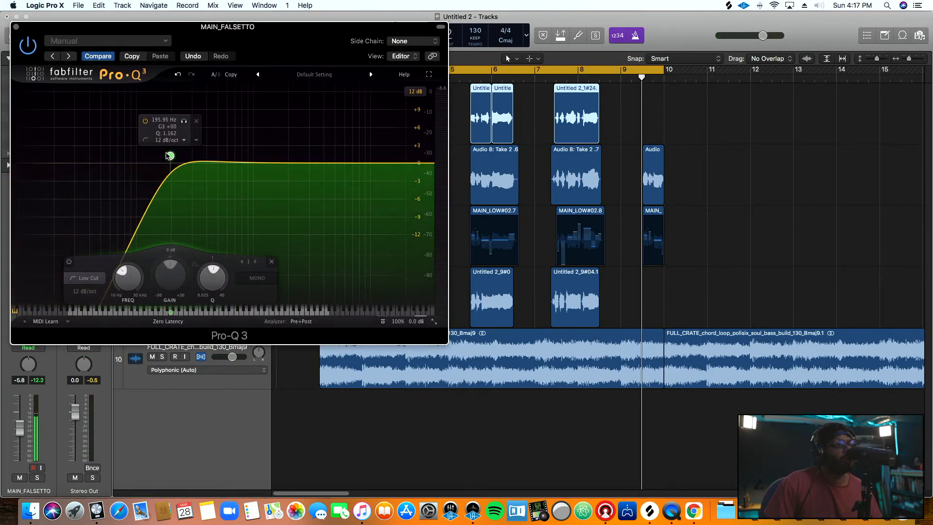
click(16, 27)
Step: Inspect the Pro-Q 3 low cut on MAIN_LOW and play the cycle with all tracks to check the balance
click(141, 179)
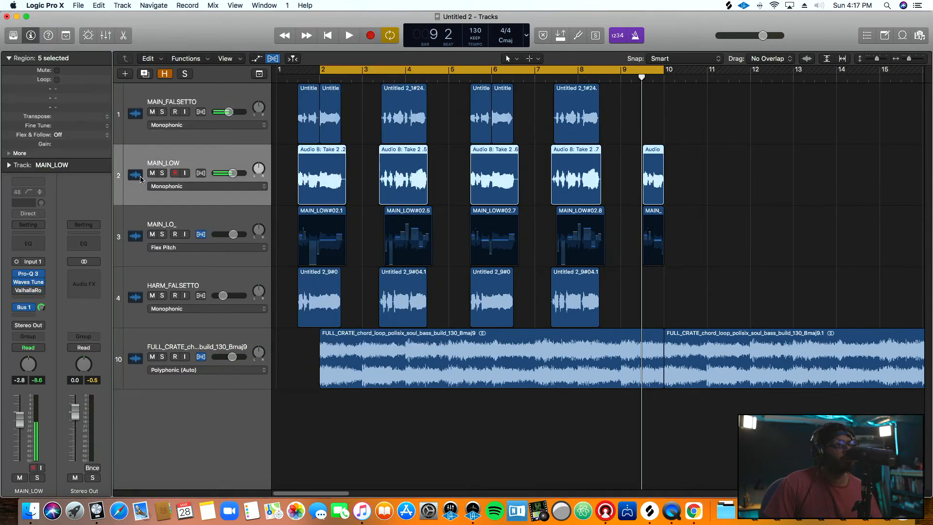
click(31, 274)
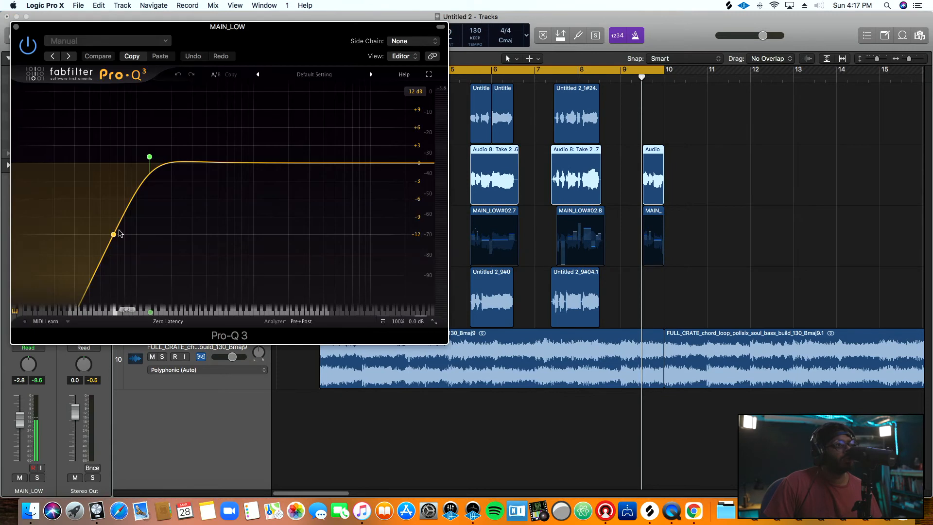
key(space)
click(16, 27)
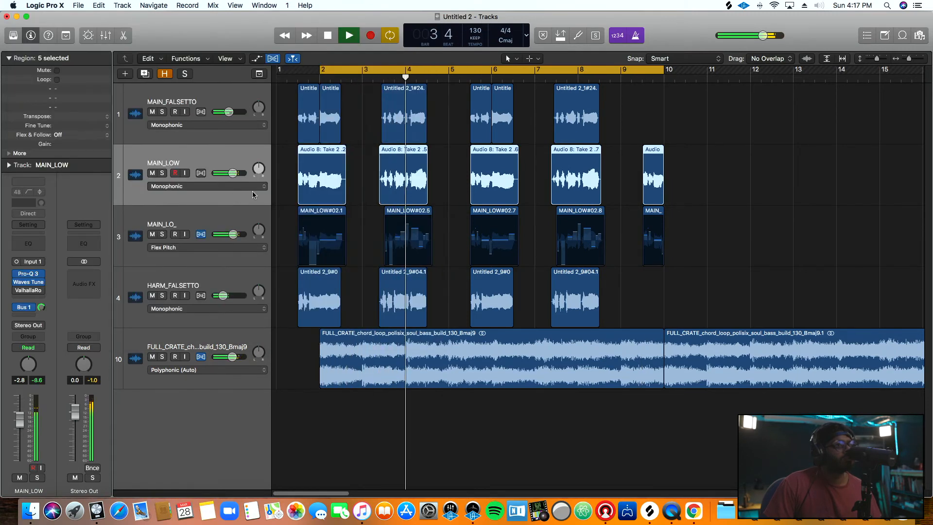
key(space)
Step: Align the starts of the bar 7 phrases on MAIN_LOW, MAIN_LO_ and HARM_FALSETTO with the MAIN_FALSETTO phrase
click(351, 198)
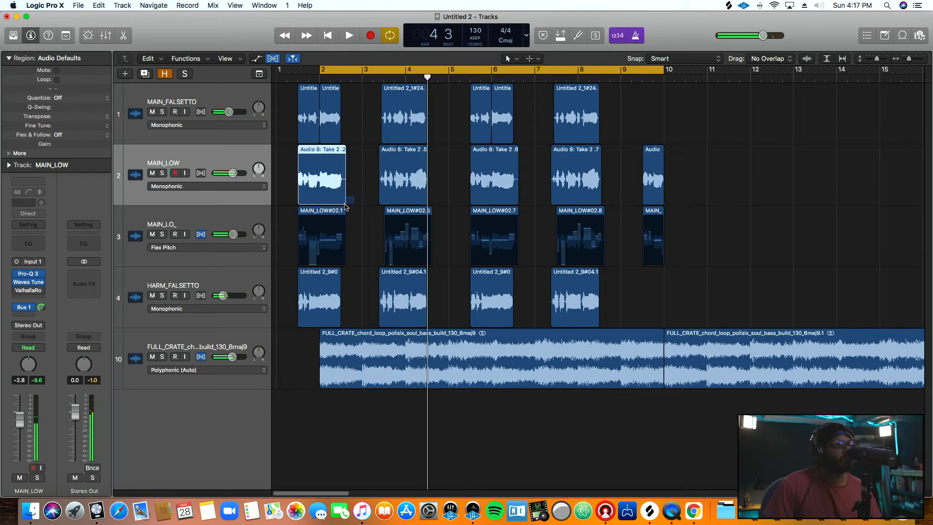
shift+click(353, 232)
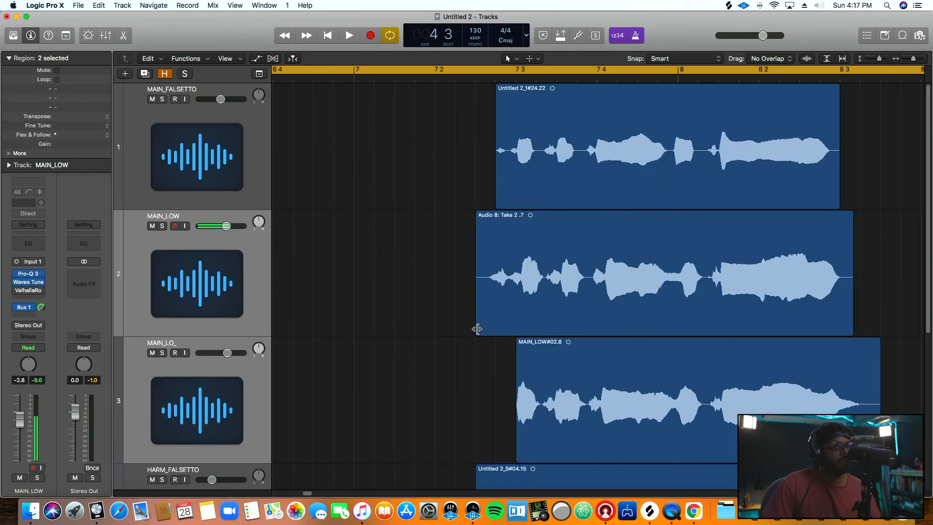
drag(476, 329, 496, 331)
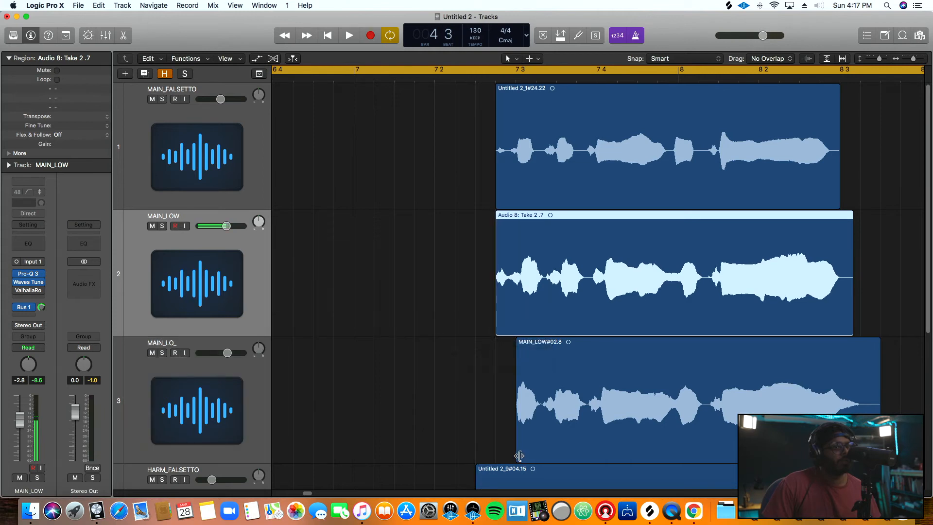
drag(519, 456, 497, 448)
scroll(494, 454, down, 3)
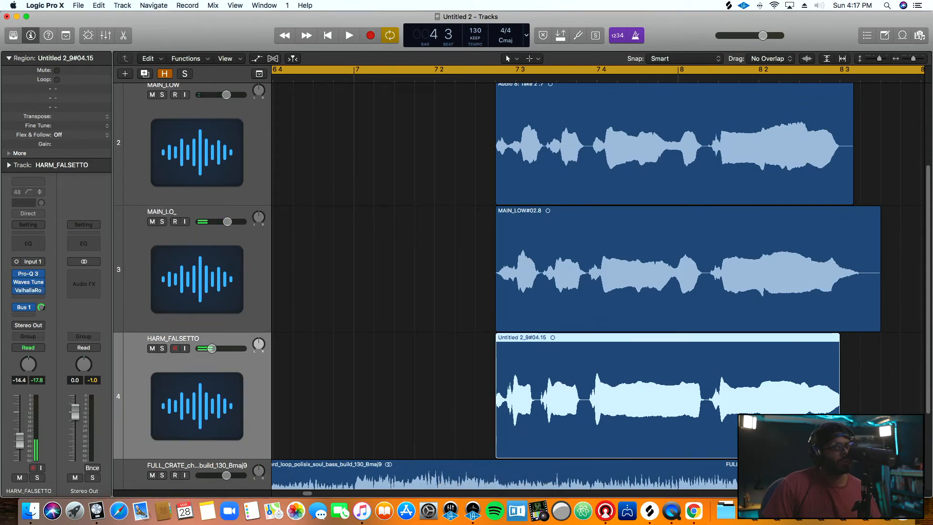
Step: Lengthen the end of the HARM_FALSETTO bar 7 phrase slightly and shorten the tail of the MAIN_LO_ phrase
mouse_move(840, 388)
mouse_down()
mouse_move(866, 388)
mouse_move(846, 389)
mouse_up()
drag(879, 328, 859, 330)
scroll(854, 221, up, 2)
scroll(854, 221, up, 2)
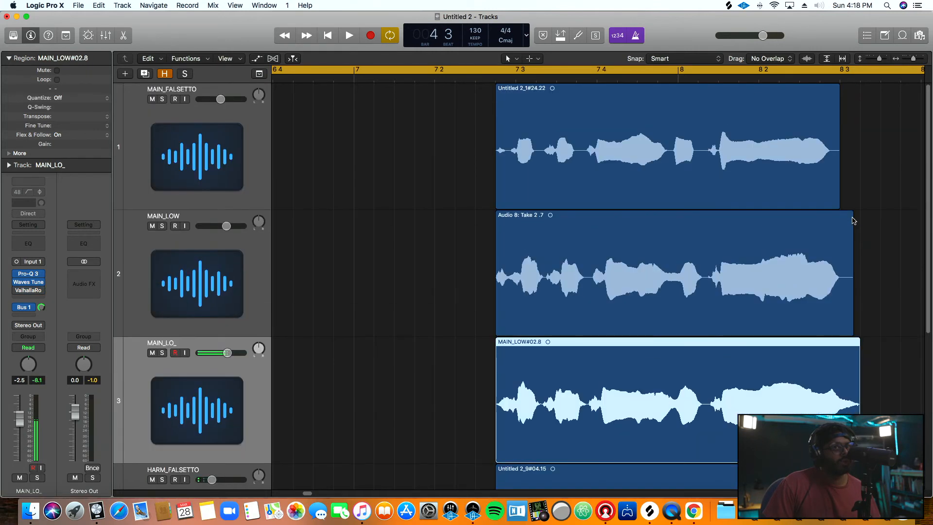
ctrl+alt+click(789, 277)
ctrl+alt+click(409, 220)
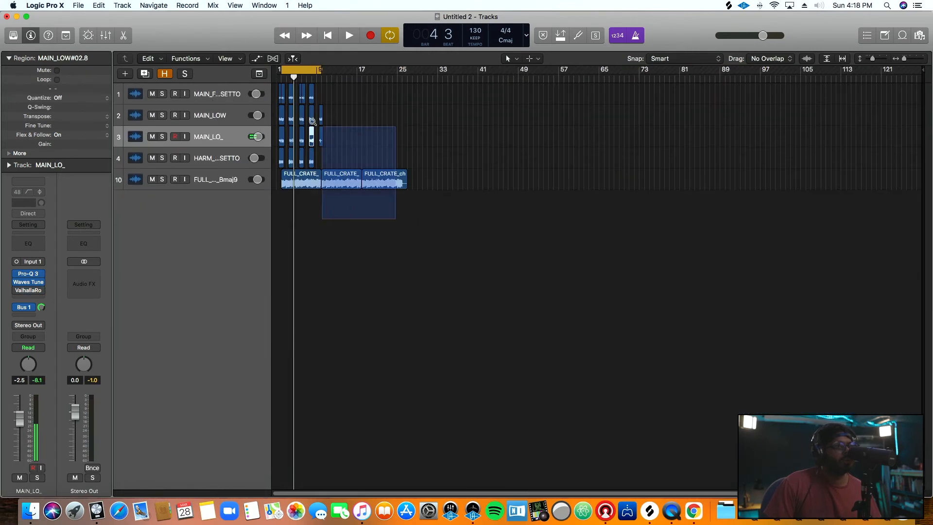
Step: Select all regions on the four vocal tracks and set their fade-in to 133 and fade-out to 108
key(space)
click(140, 111)
key(space)
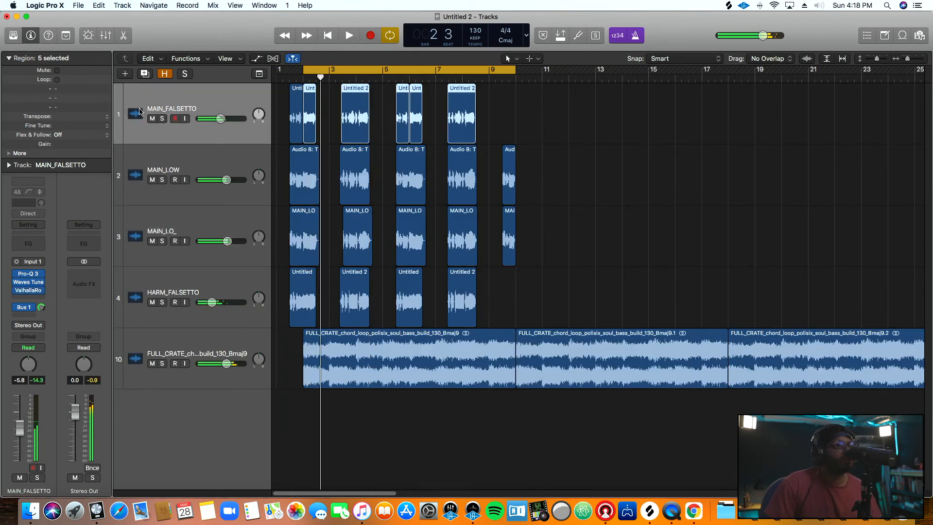
shift+click(156, 236)
shift+click(146, 295)
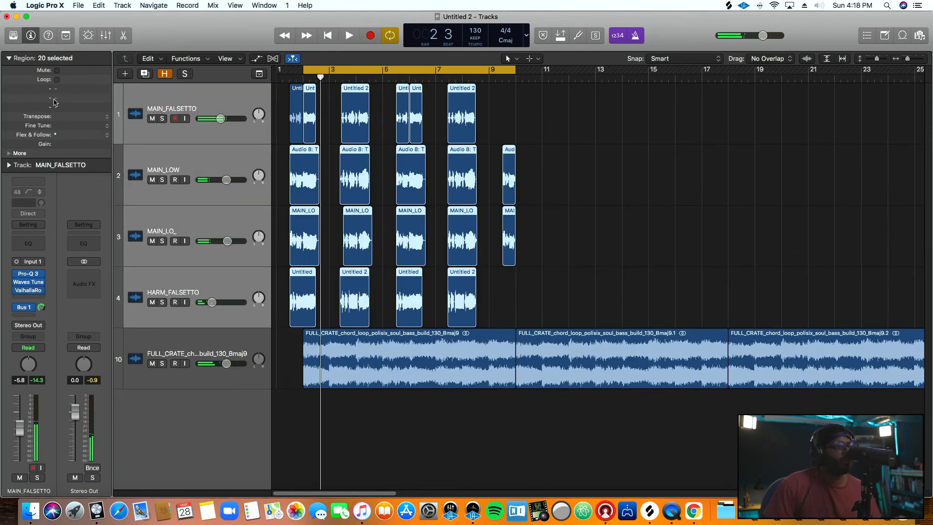
click(9, 165)
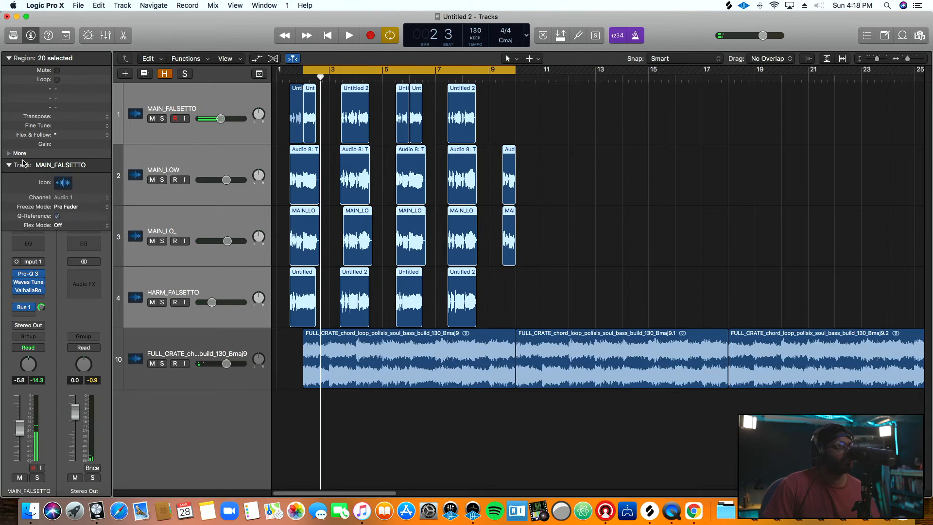
click(10, 155)
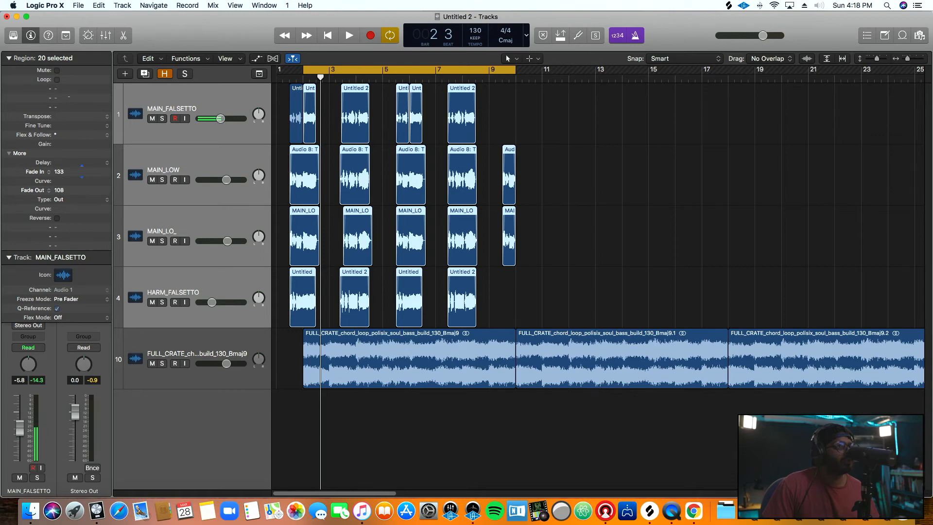
Step: Play the faded vocals with the chord loop, select the MAIN_FALSETTO track and collapse the region settings
key(space)
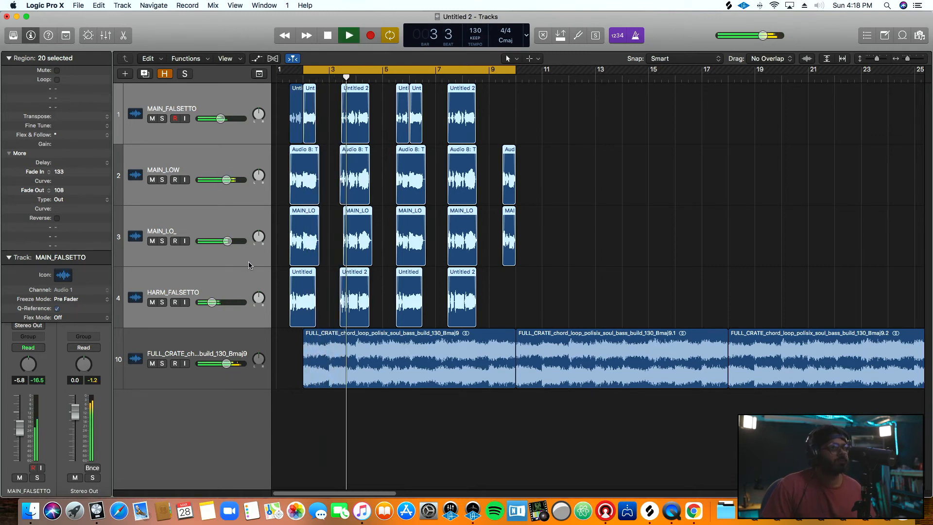
click(130, 277)
click(135, 127)
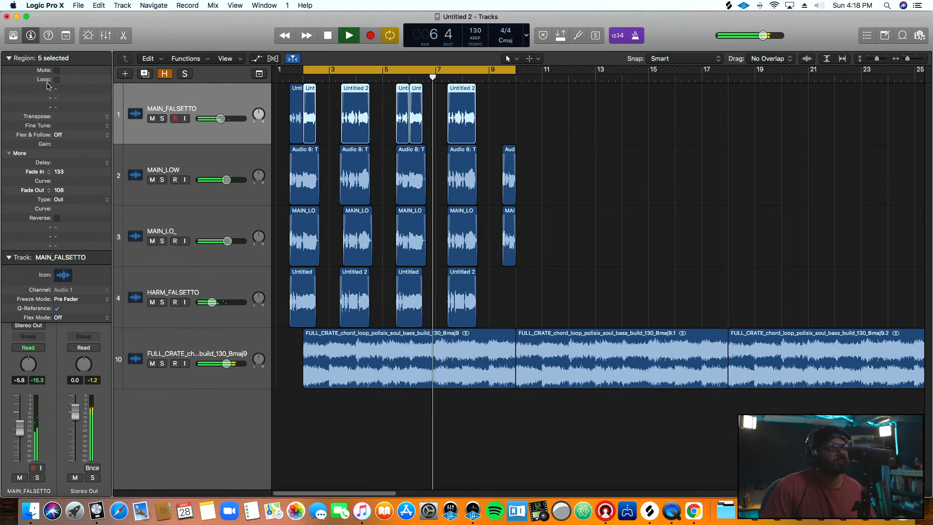
click(9, 58)
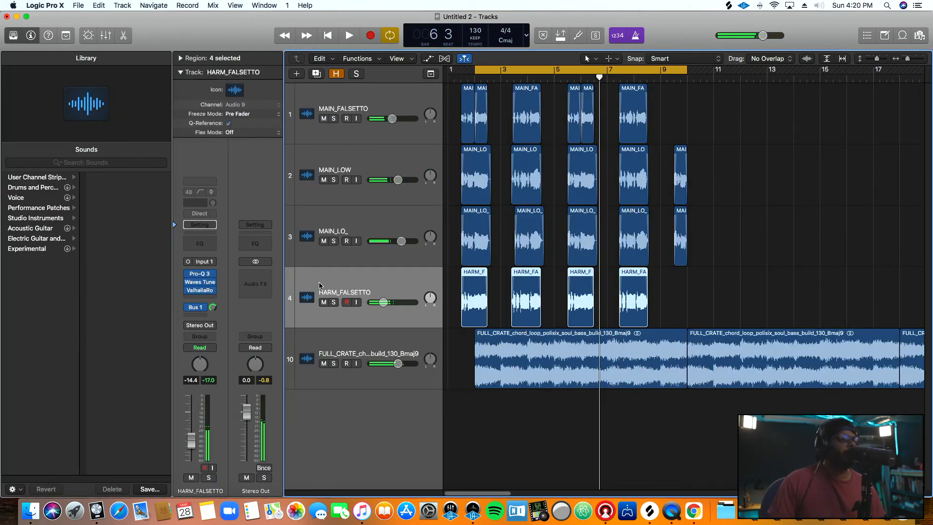
Step: Duplicate the HARM_FALSETTO track with its settings and record a new vocal take on it from bar 2 to about bar 8
key(super+d)
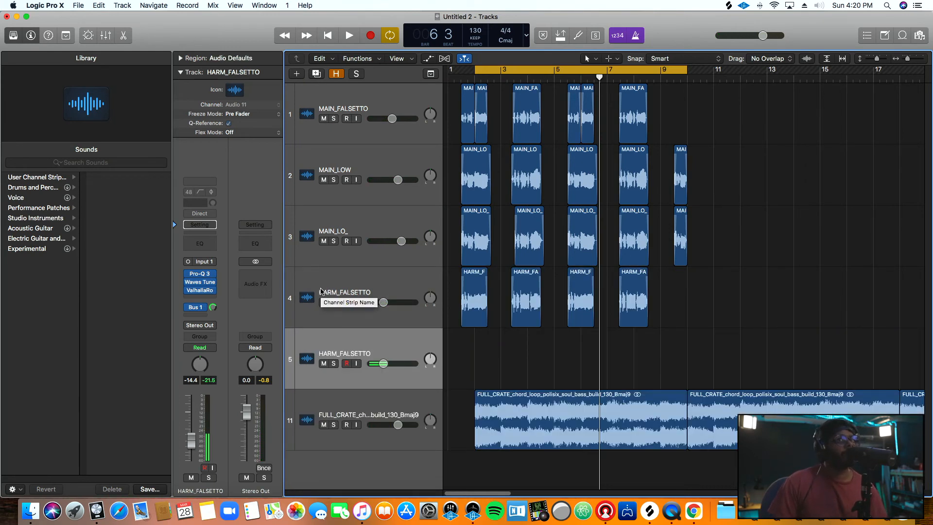
key(space)
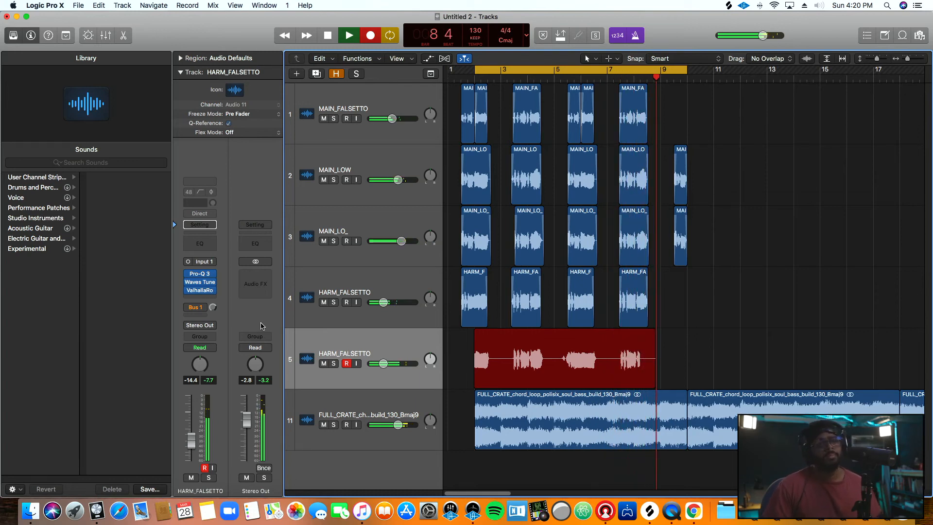
key(space)
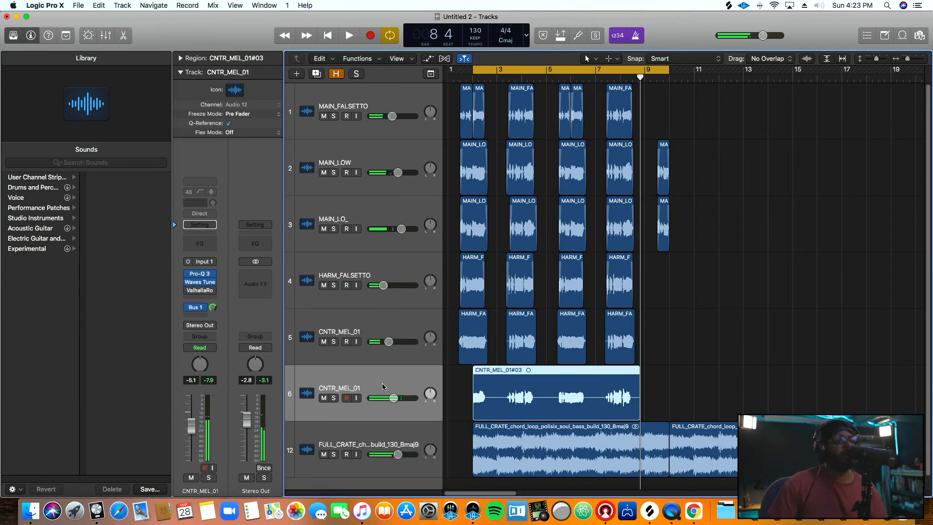
Step: Remove the Bus 1 send to VOCAL AIR from the track 6 CNTR_MEL_01 channel while the cycle plays
key(space)
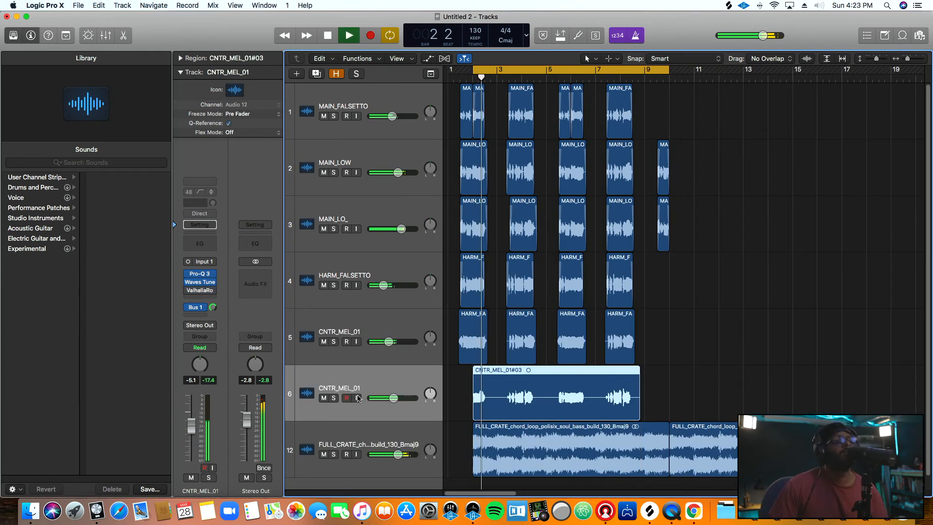
click(202, 294)
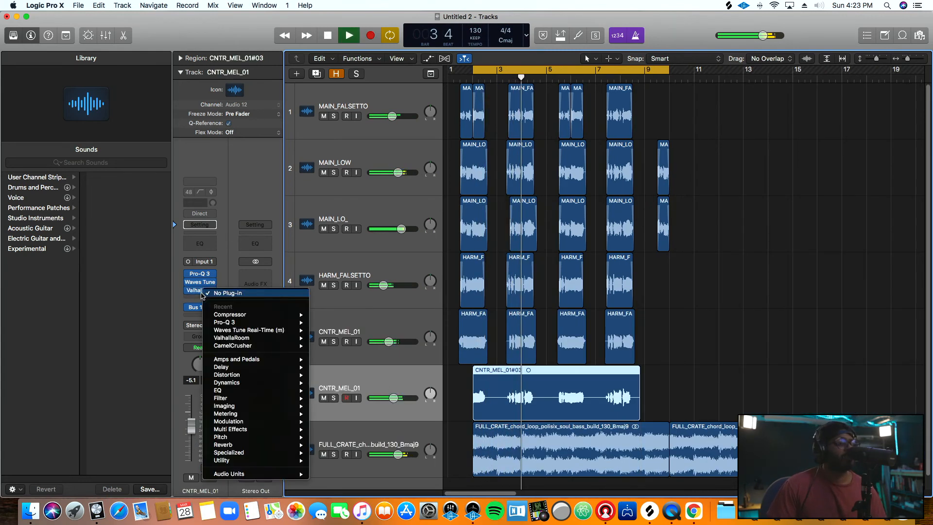
click(163, 288)
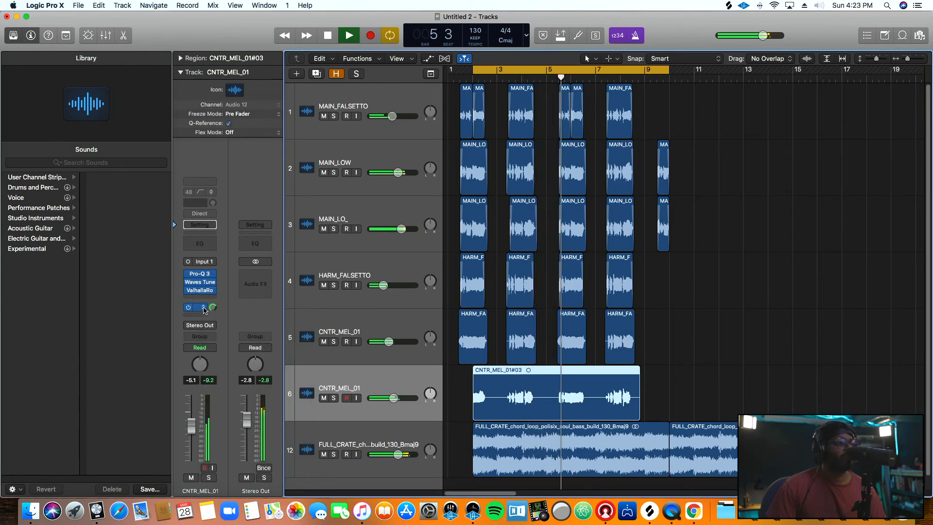
click(205, 308)
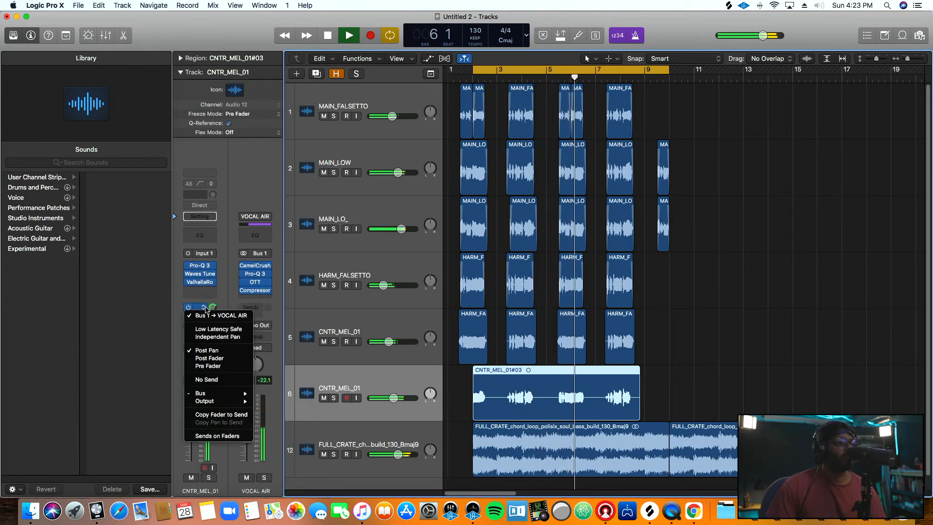
click(207, 380)
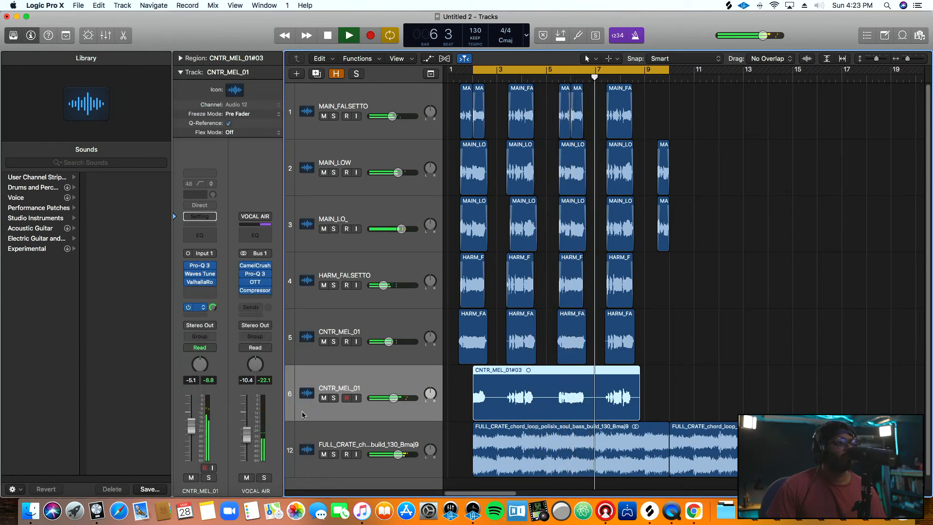
Step: Solo the track 6 CNTR_MEL_01 vocal, bypass its ValhallaRoom reverb, and unsolo it to hear it with all tracks
click(333, 398)
click(188, 295)
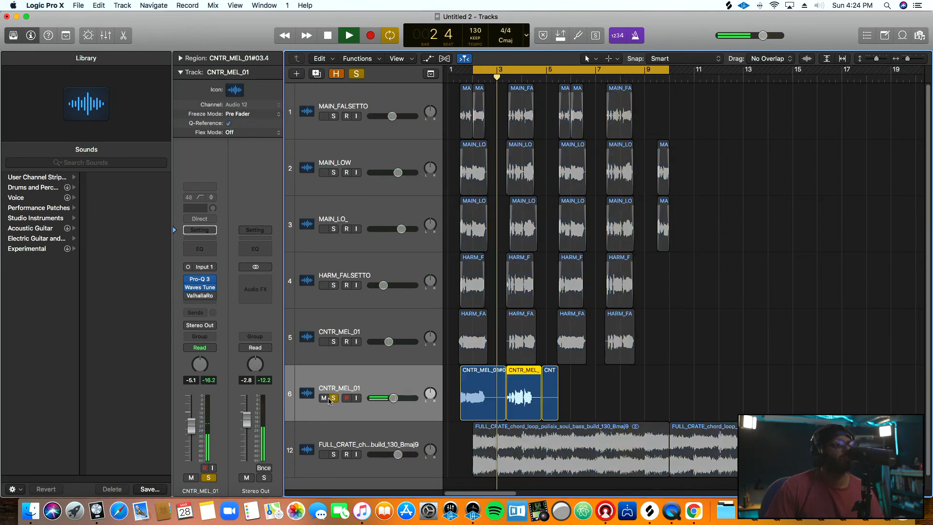
click(334, 398)
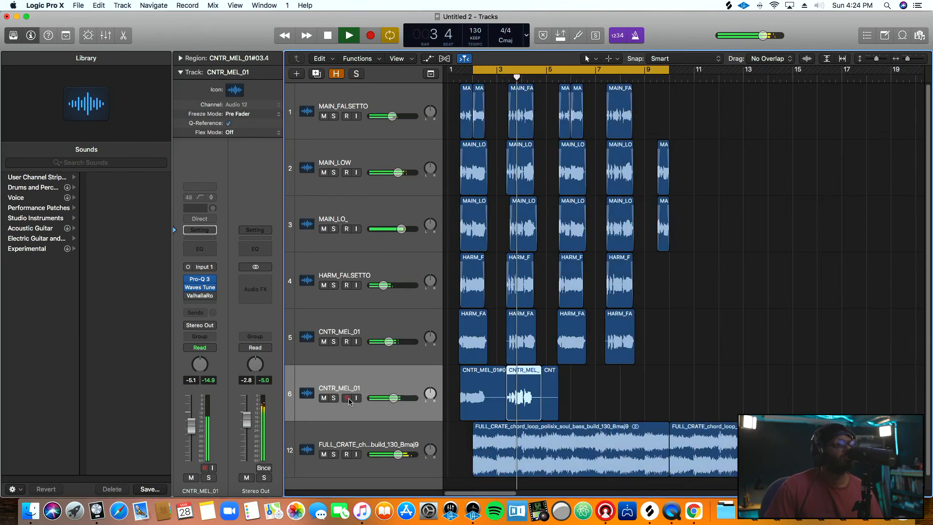
key(space)
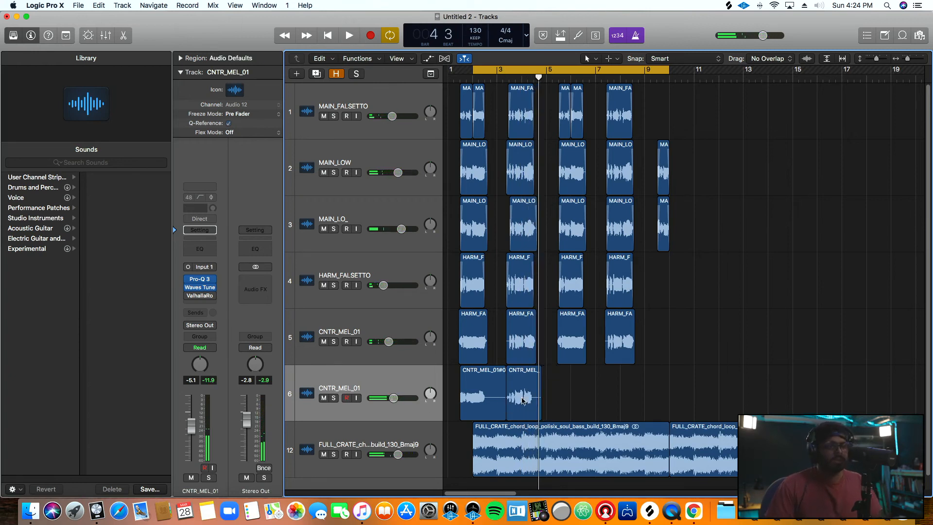
Step: Trim the tails of the two track 6 CNTR_MEL_01 phrases to end around the middle of bars 2 and 4
click(501, 416)
drag(505, 417, 480, 414)
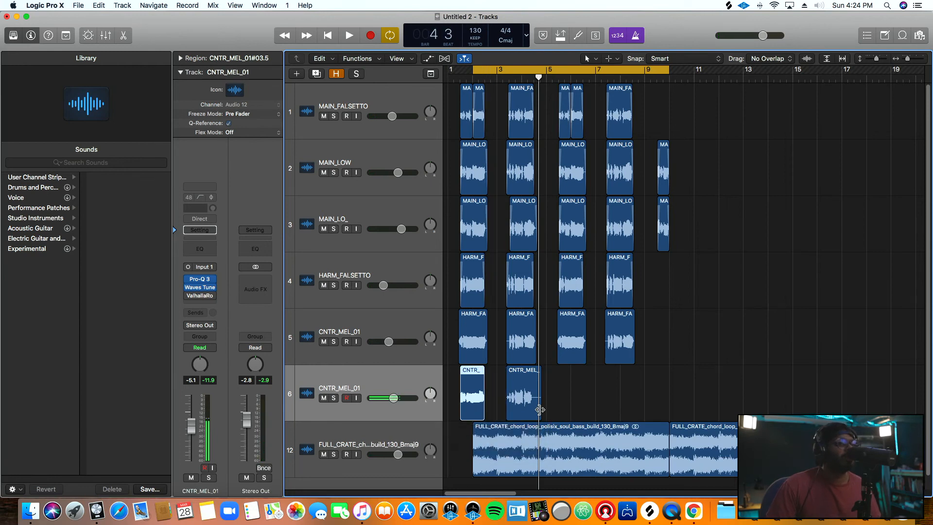
drag(539, 410, 535, 411)
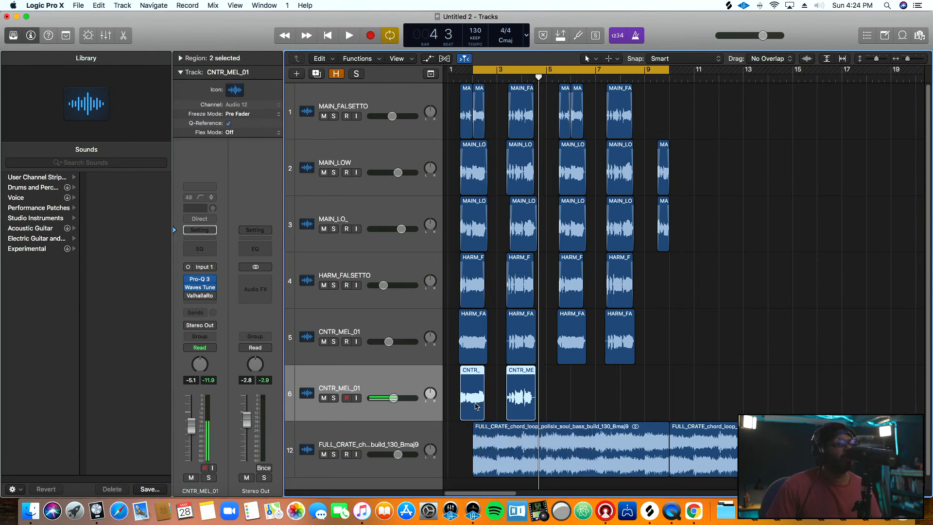
Step: Copy the two track 6 CNTR_MEL_01 phrases to start around the middle of bars 5 and 7, and play them back
drag(472, 405, 573, 400)
key(z)
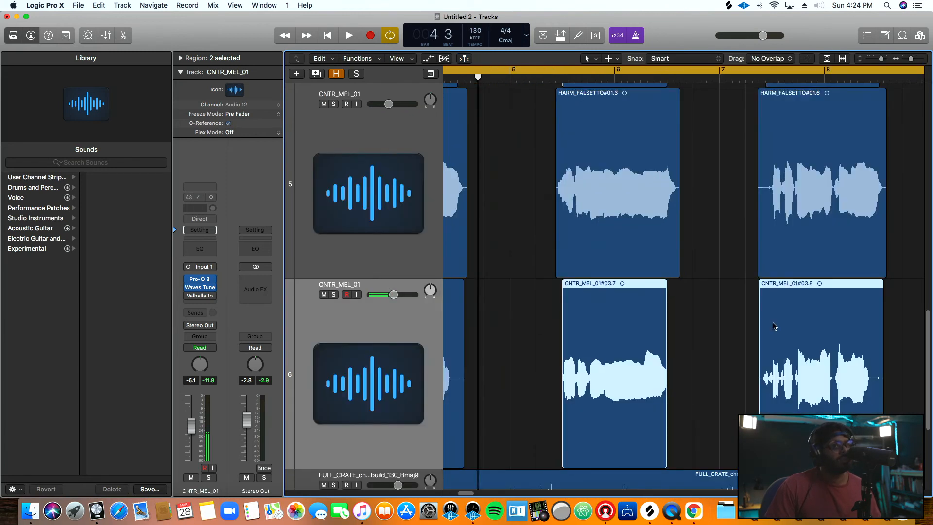
key(space)
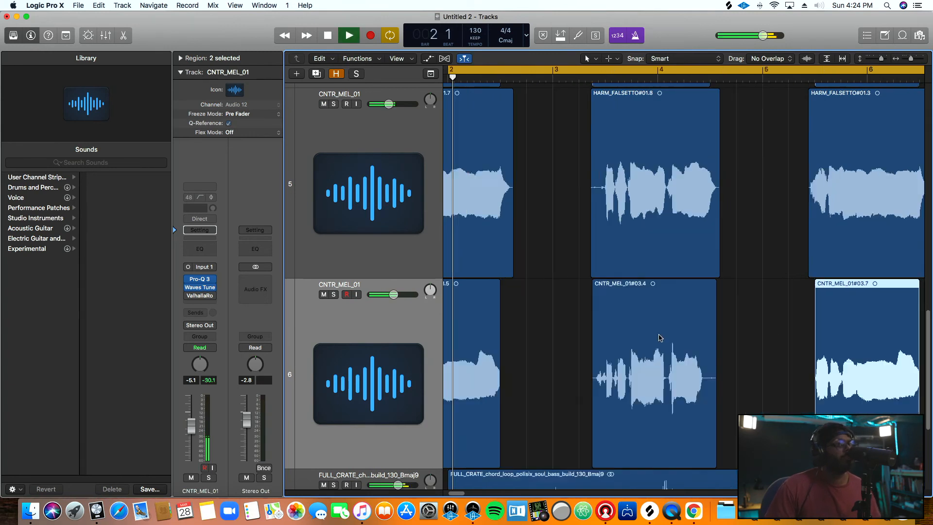
scroll(596, 343, down, 10)
drag(516, 264, 448, 80)
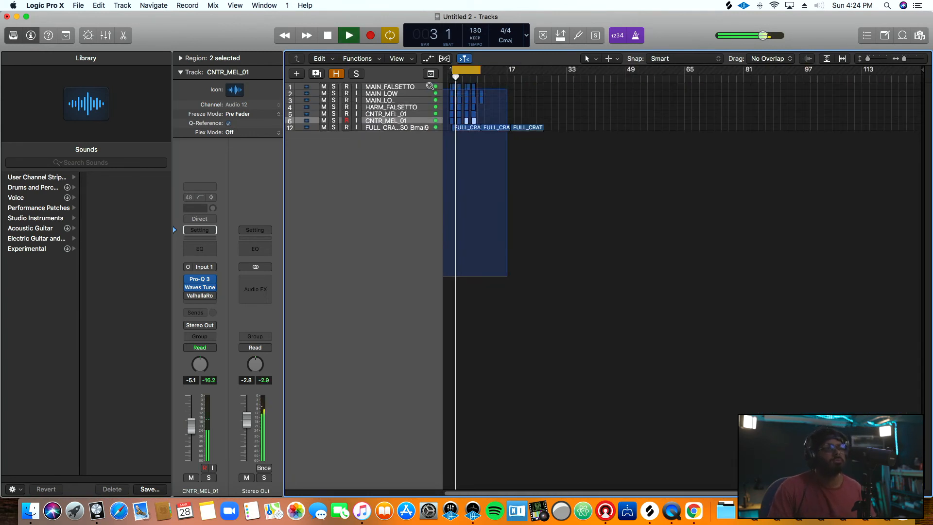
Step: Reveal the hidden tracks and unmute Audio 4, Audio 3, Audio 5 and Audio 6 to hear them with the vocal stack
key(space)
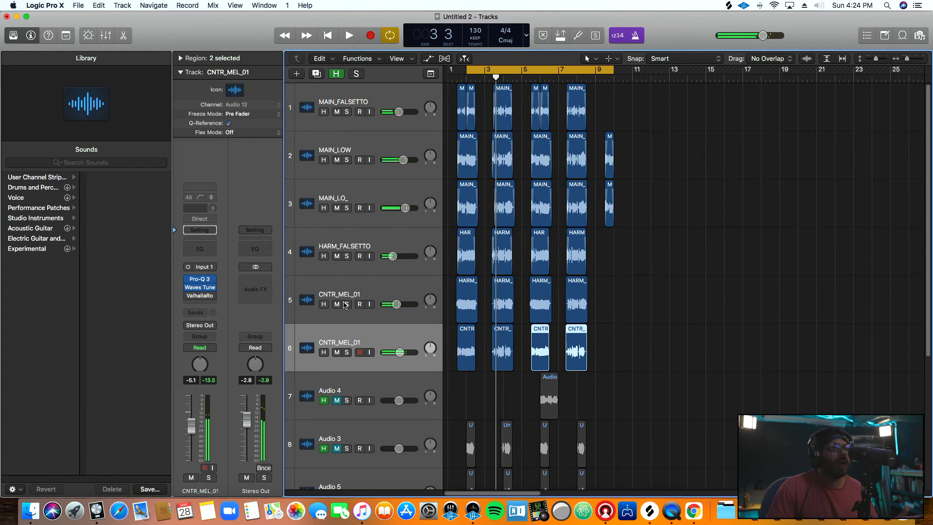
scroll(347, 303, down, 3)
key(space)
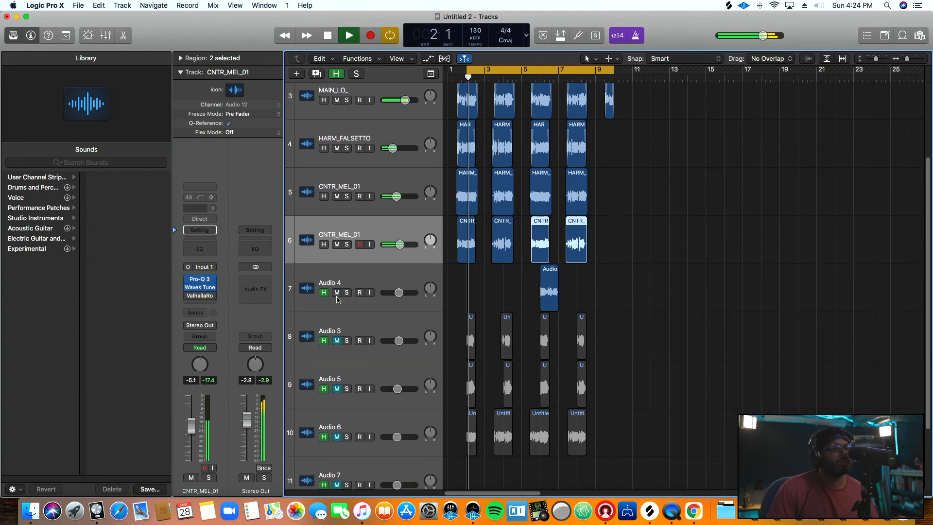
scroll(338, 311, down, 2)
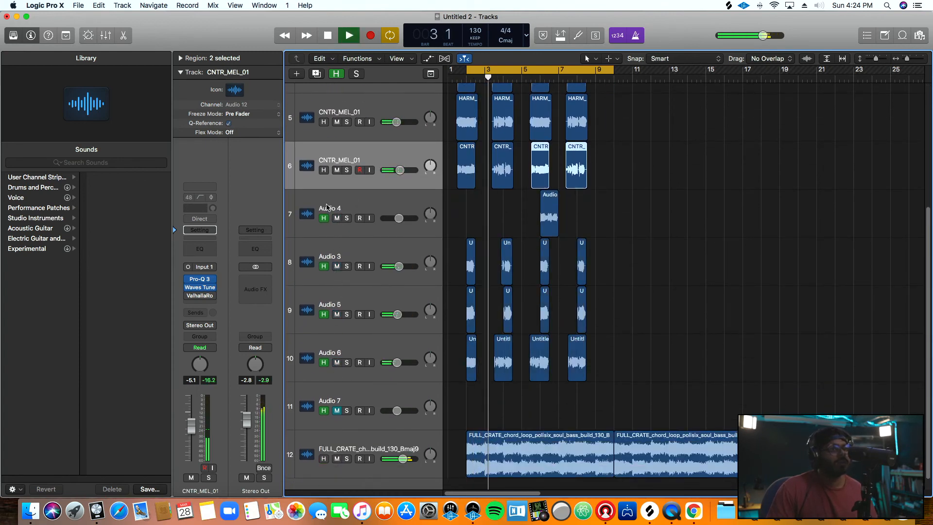
Step: Turn off the hide setting on Audio 4, Audio 3, Audio 5, Audio 6 and Audio 7 so they stay in the arrangement
drag(324, 218, 321, 365)
click(322, 410)
scroll(364, 412, down, 10)
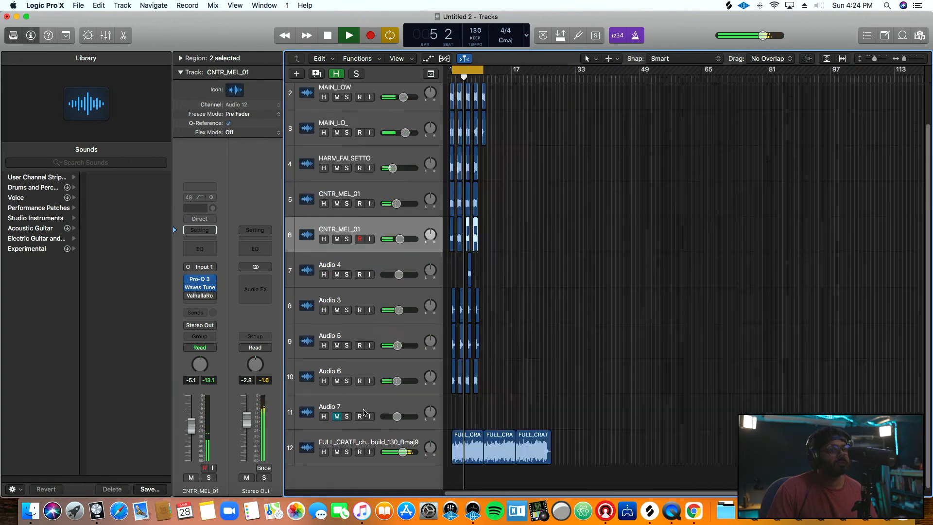
ctrl+alt+click(509, 217)
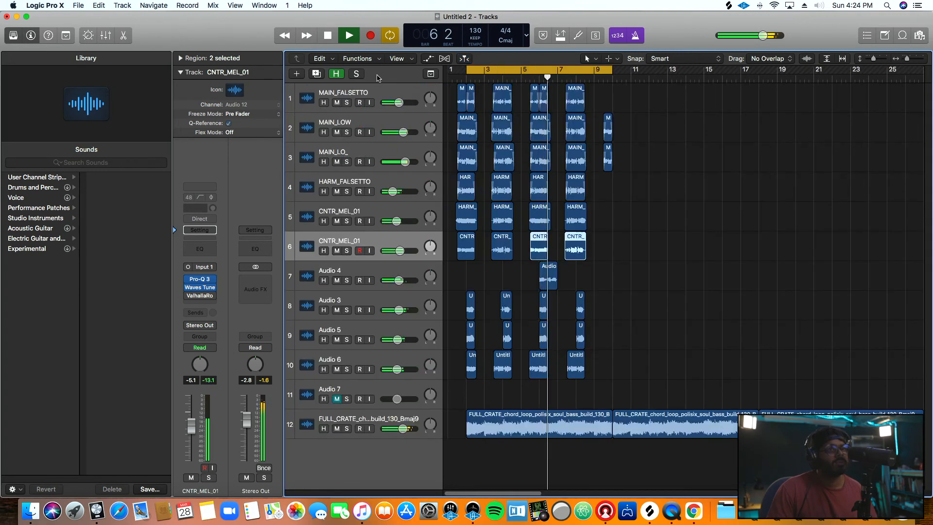
Step: Solo the Audio 4 track, play its phrase from about bar 6, and unsolo the track
click(348, 284)
key(space)
key(space)
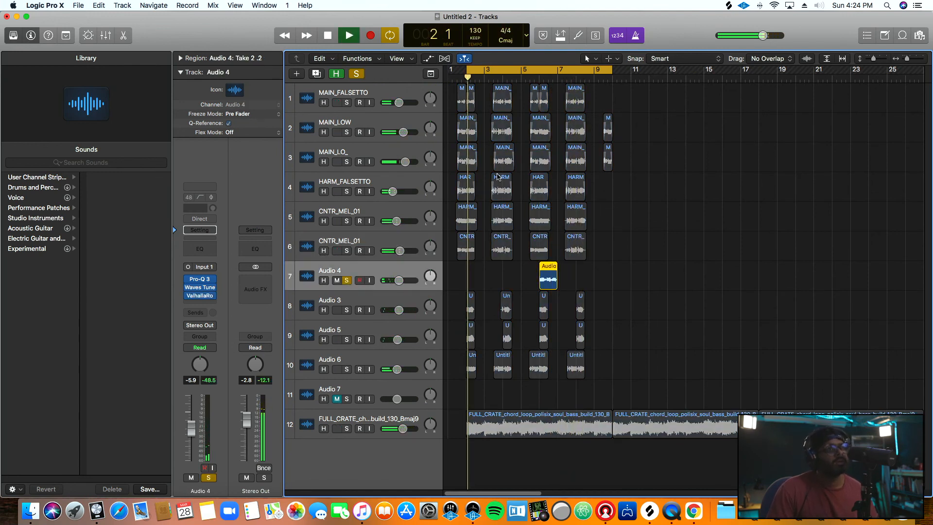
click(537, 77)
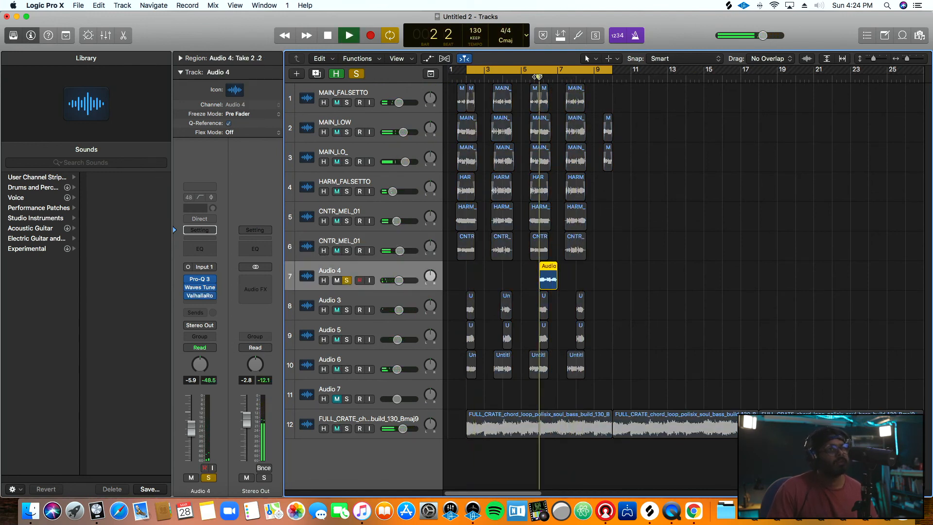
key(space)
click(347, 281)
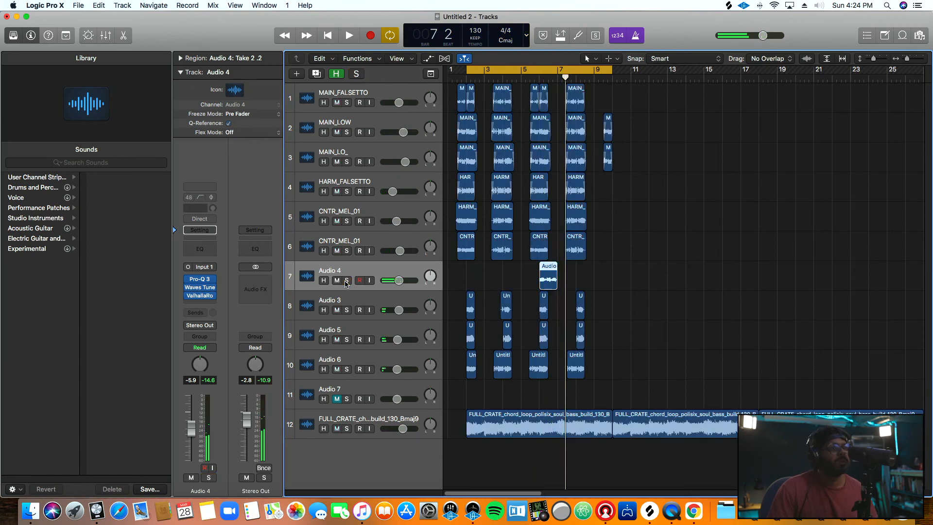